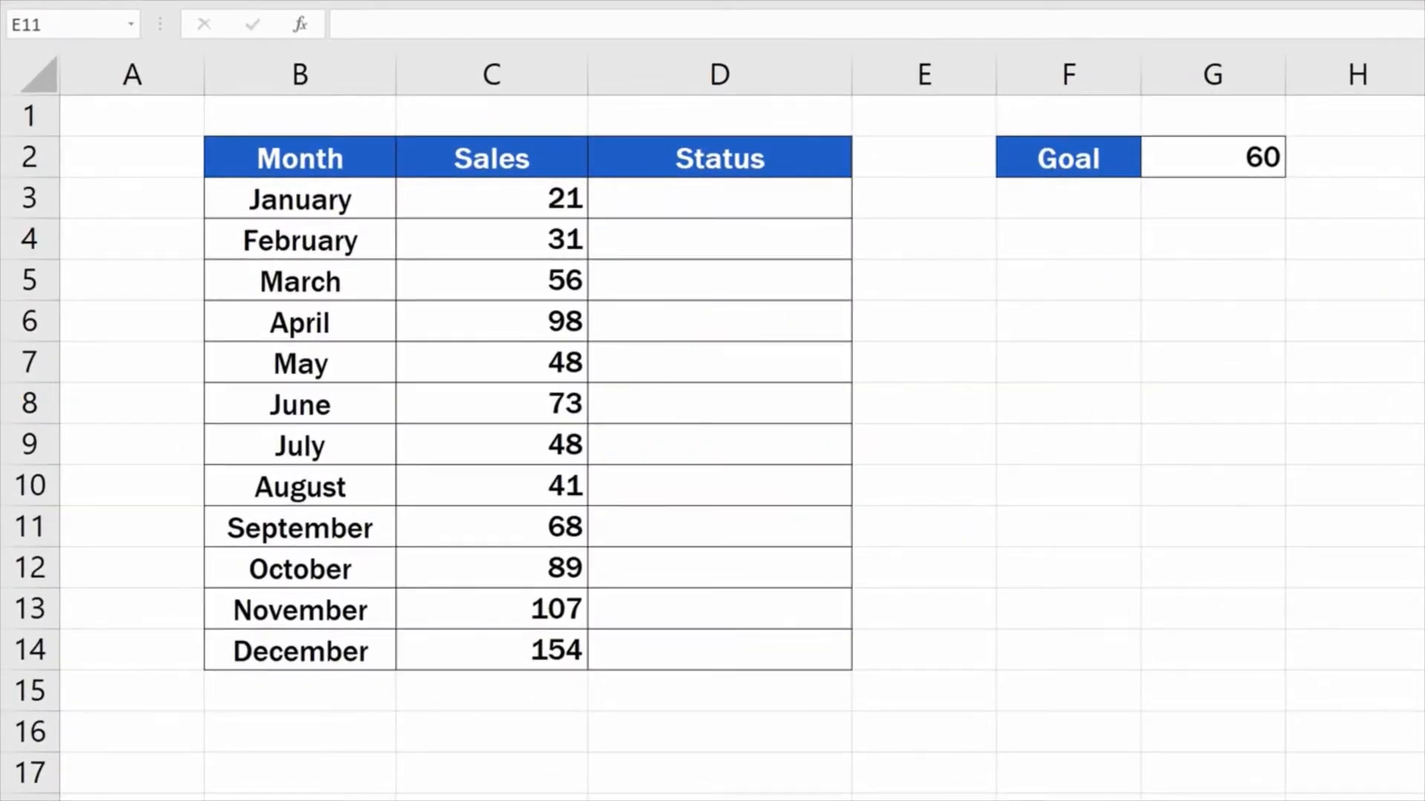
Start an IF formula in the January Status cell D3 with the logical test C3>G2, comparing sales with the goal
left_click(813, 200)
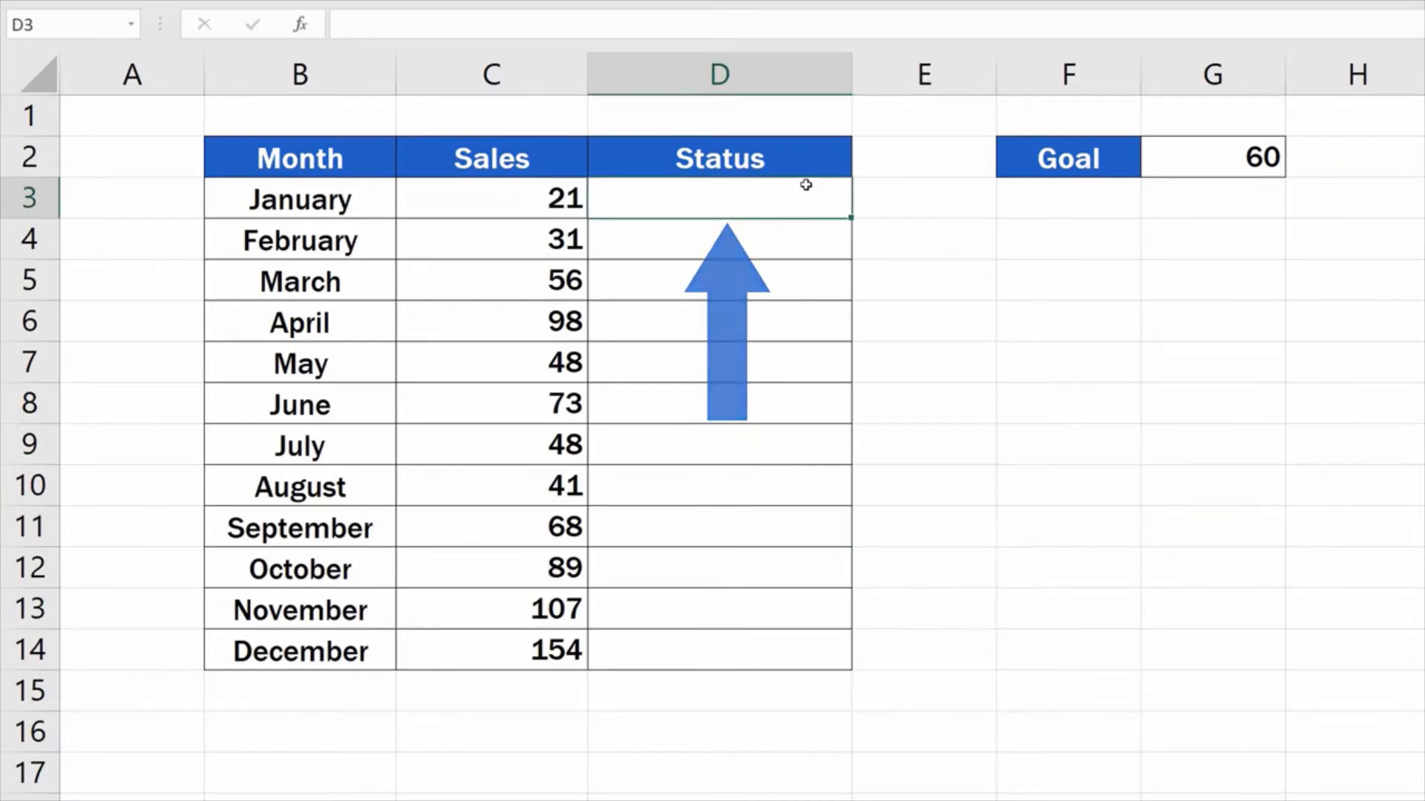
type("=")
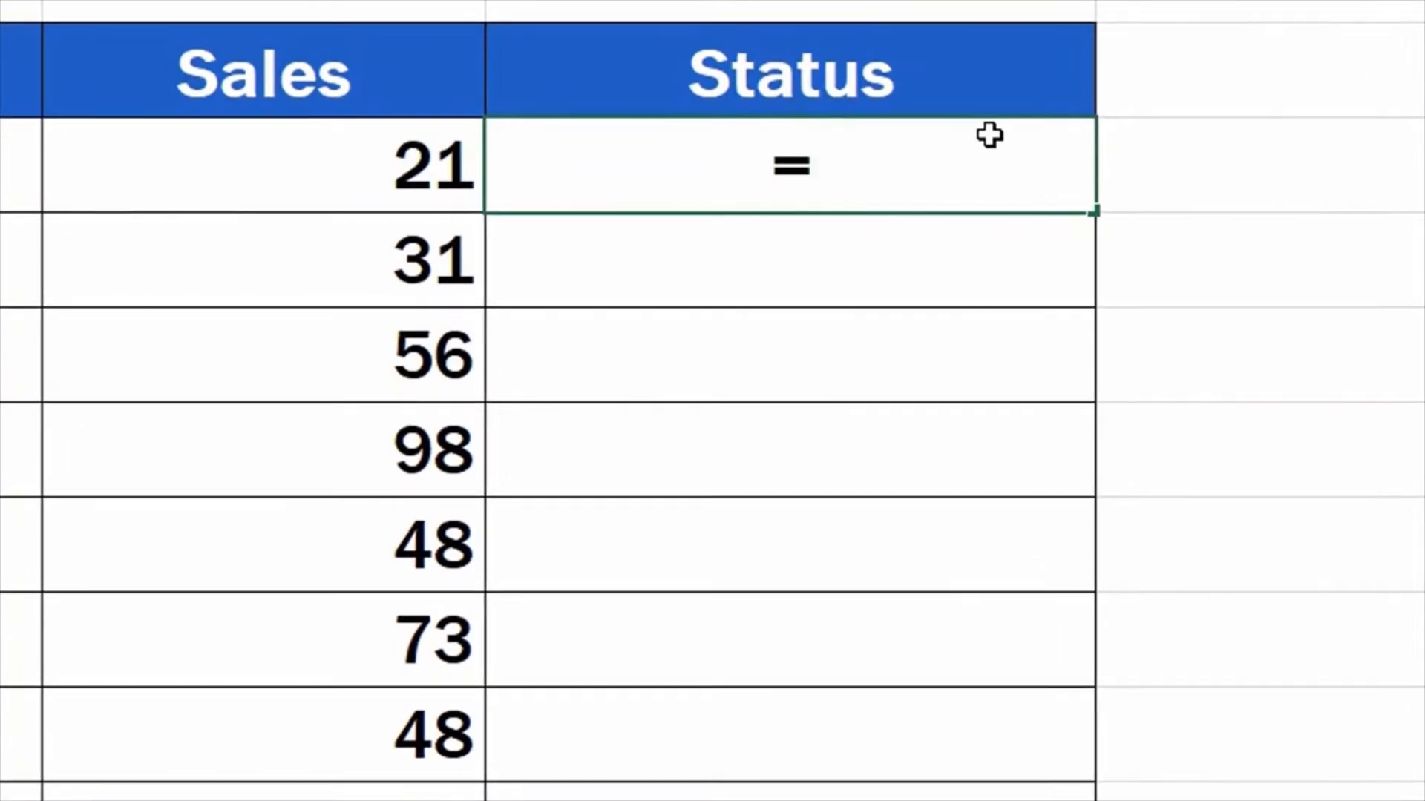
type("IF")
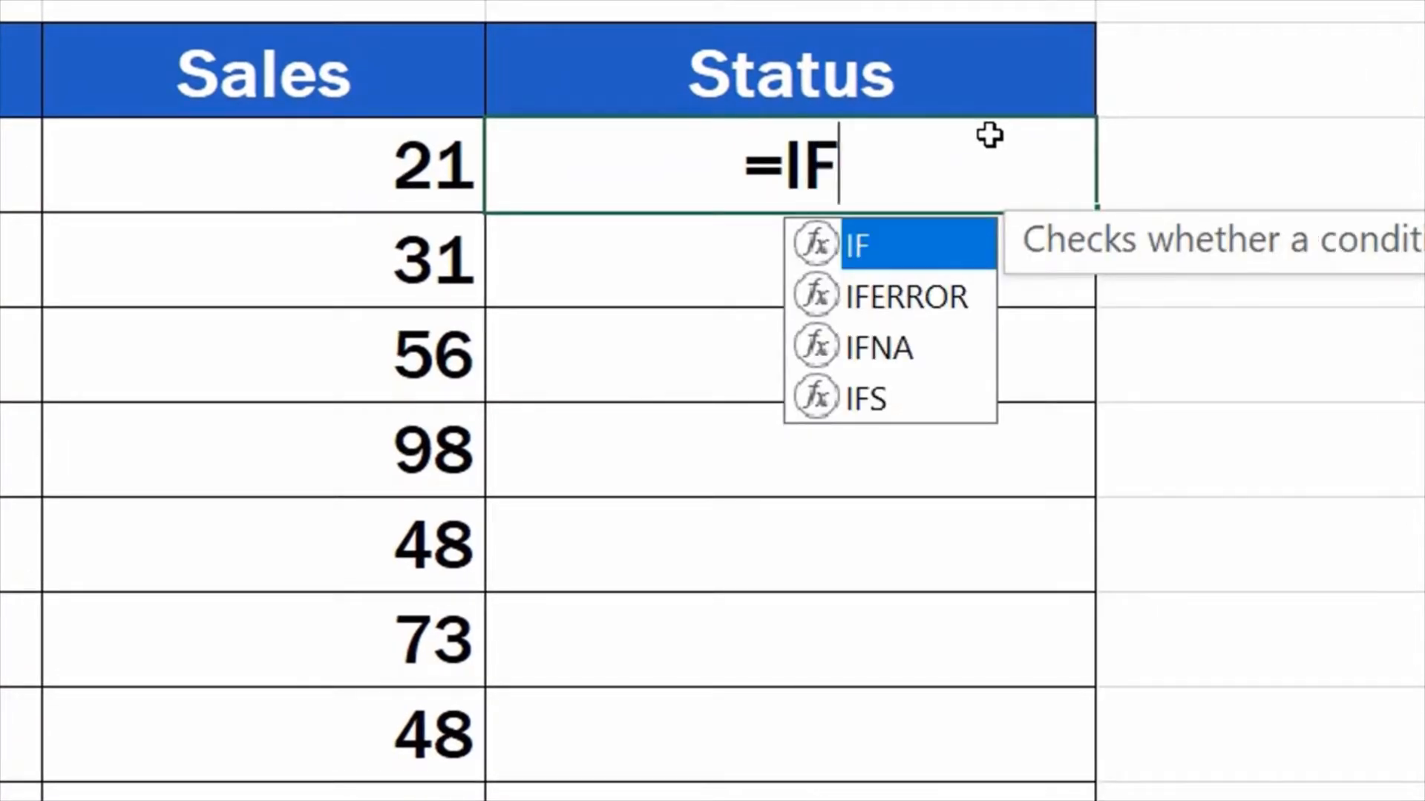
double_click(912, 239)
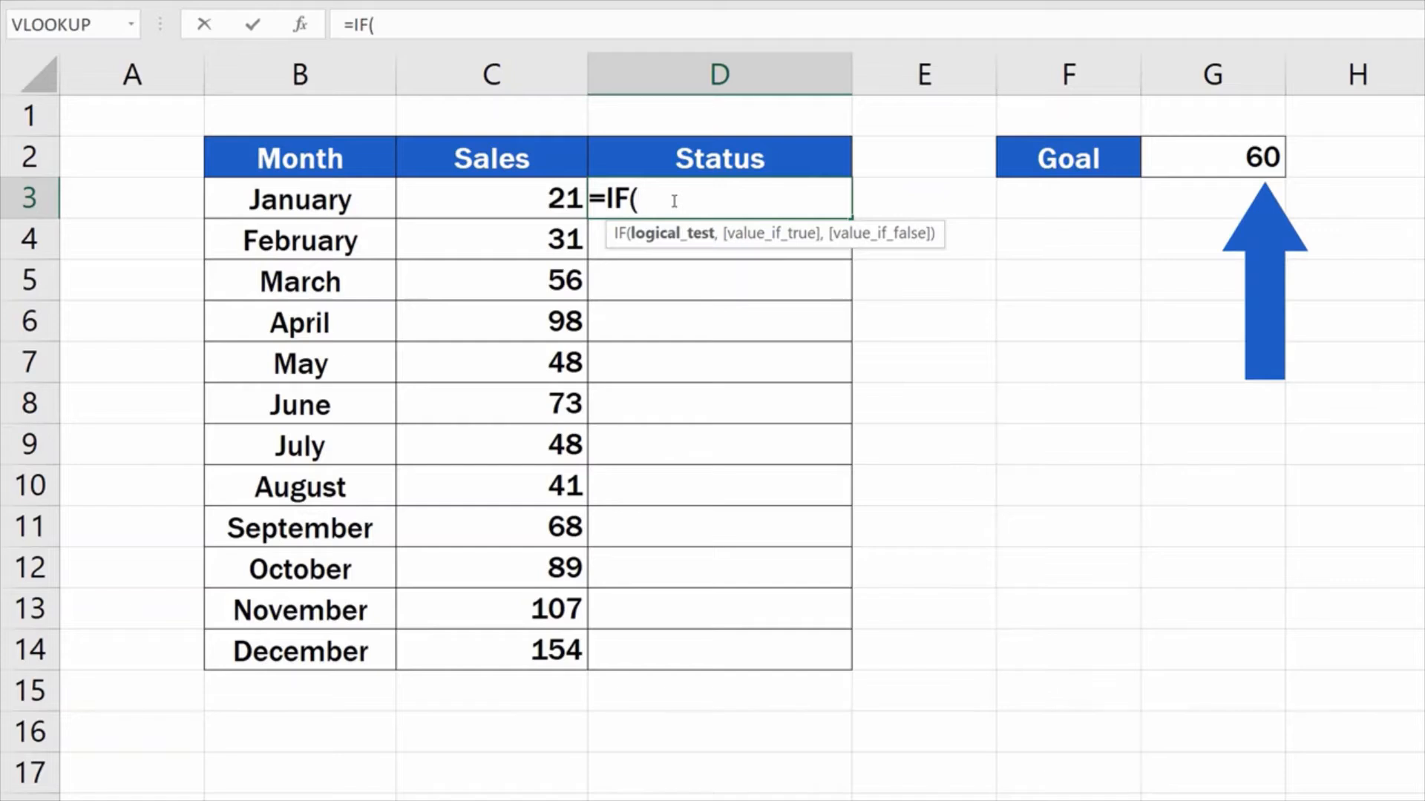
left_click(516, 201)
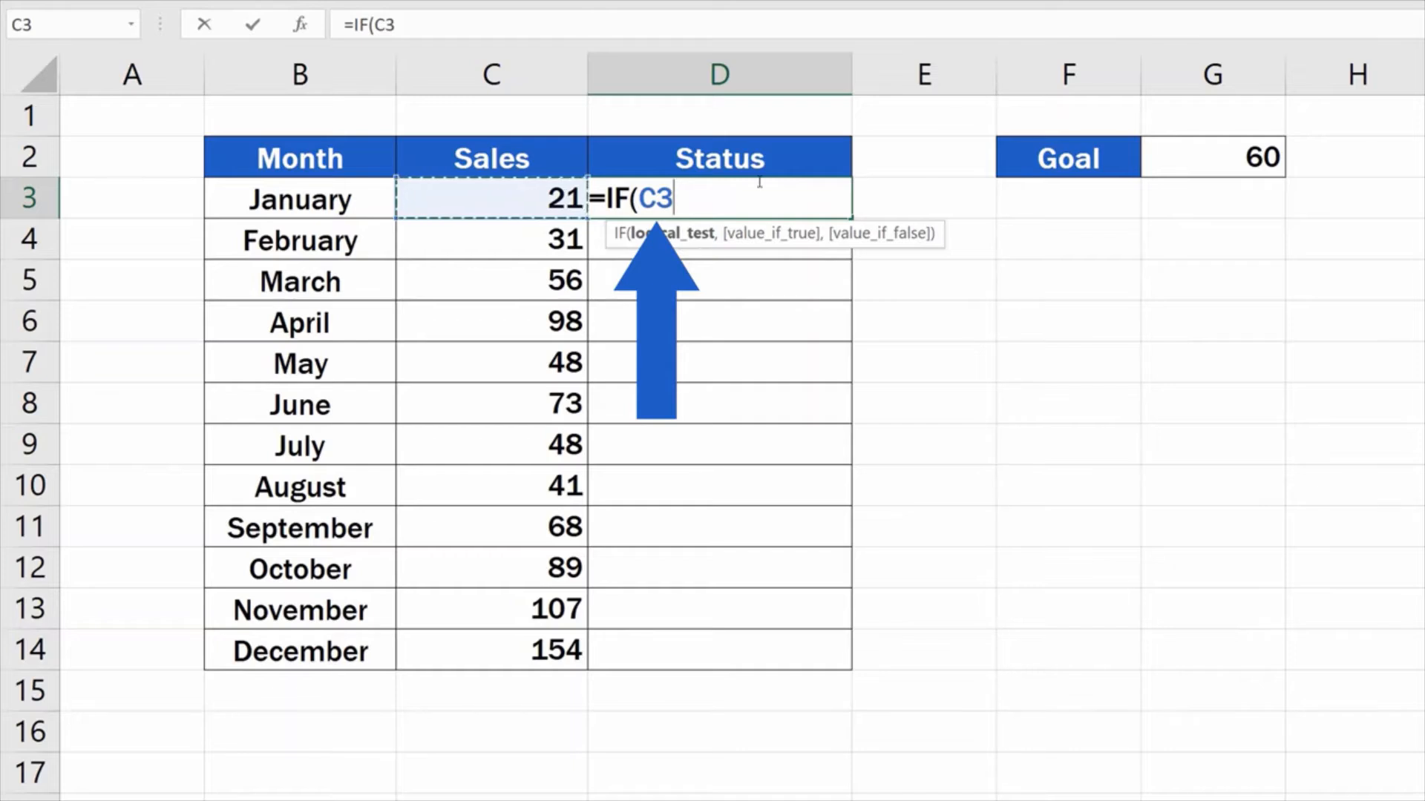
type(">")
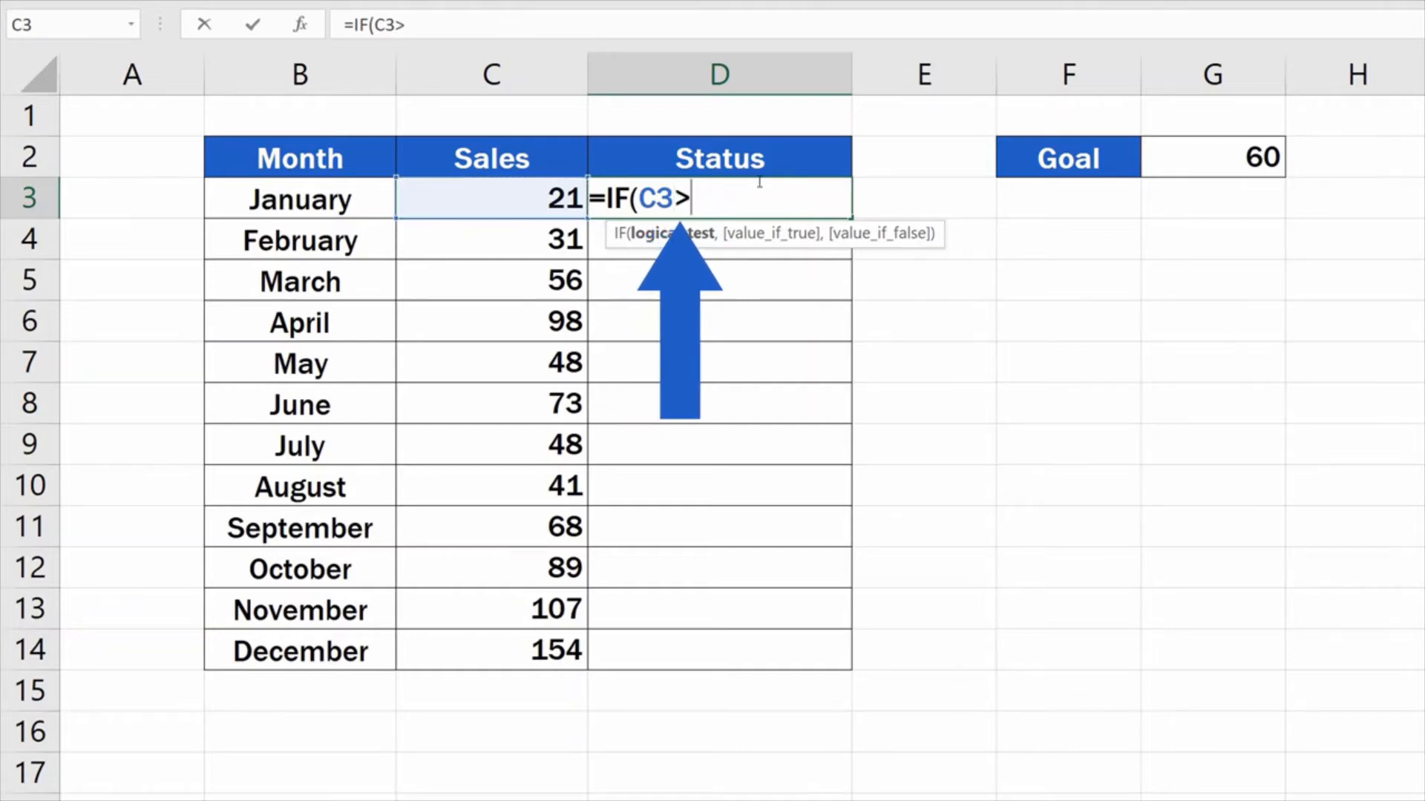
left_click(1217, 157)
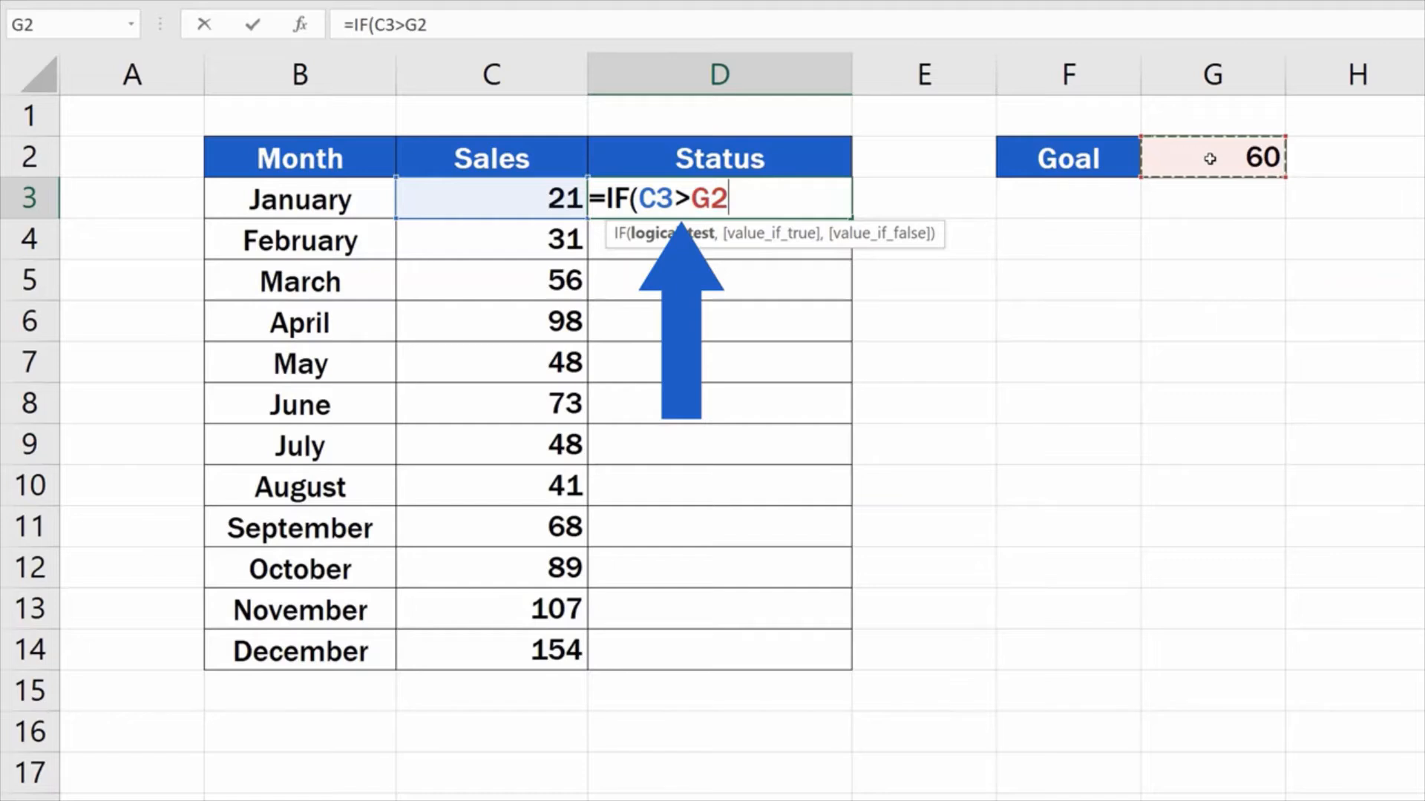
type(",")
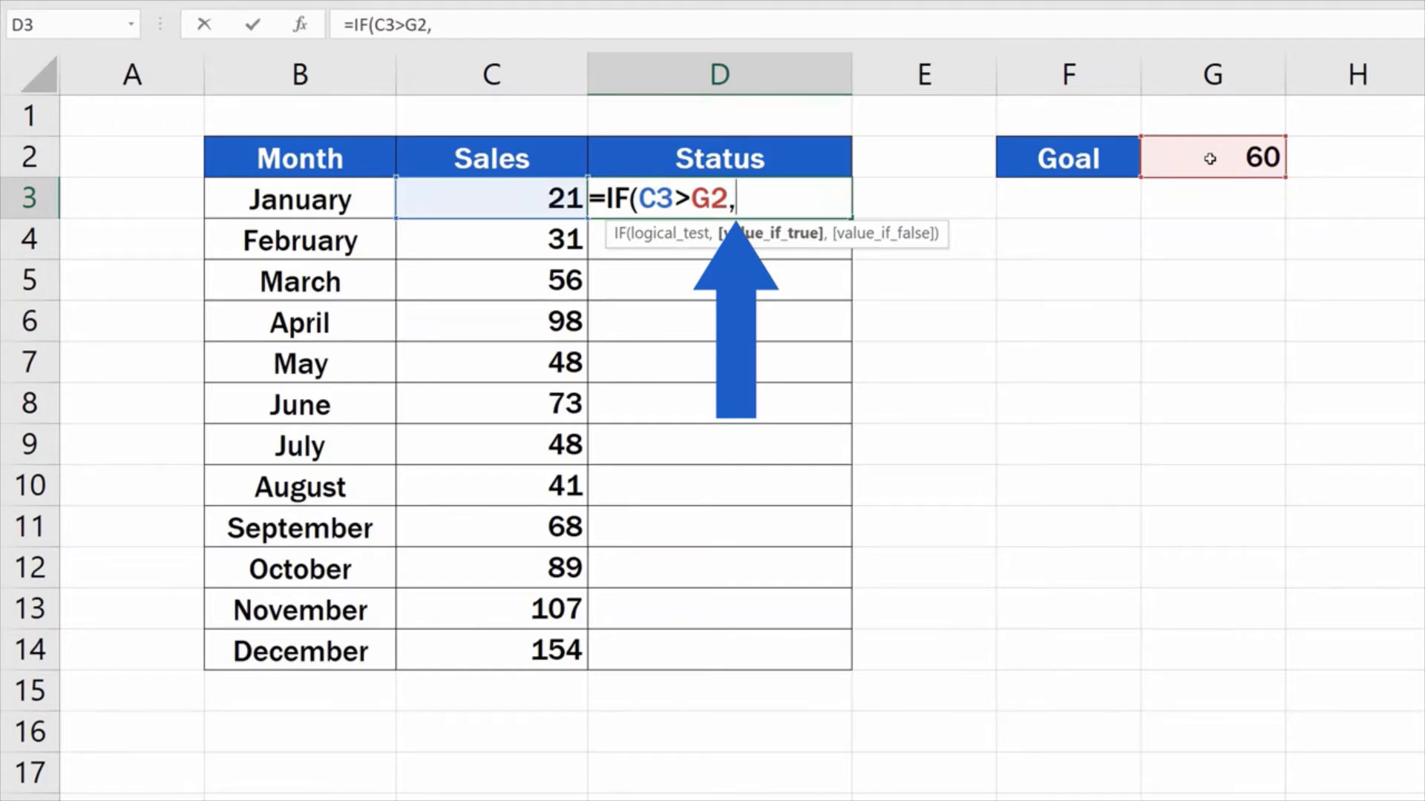
Complete the D3 formula with "Goal Achived" as the value if true and "--" as the value if false
type("\"Goal Achive")
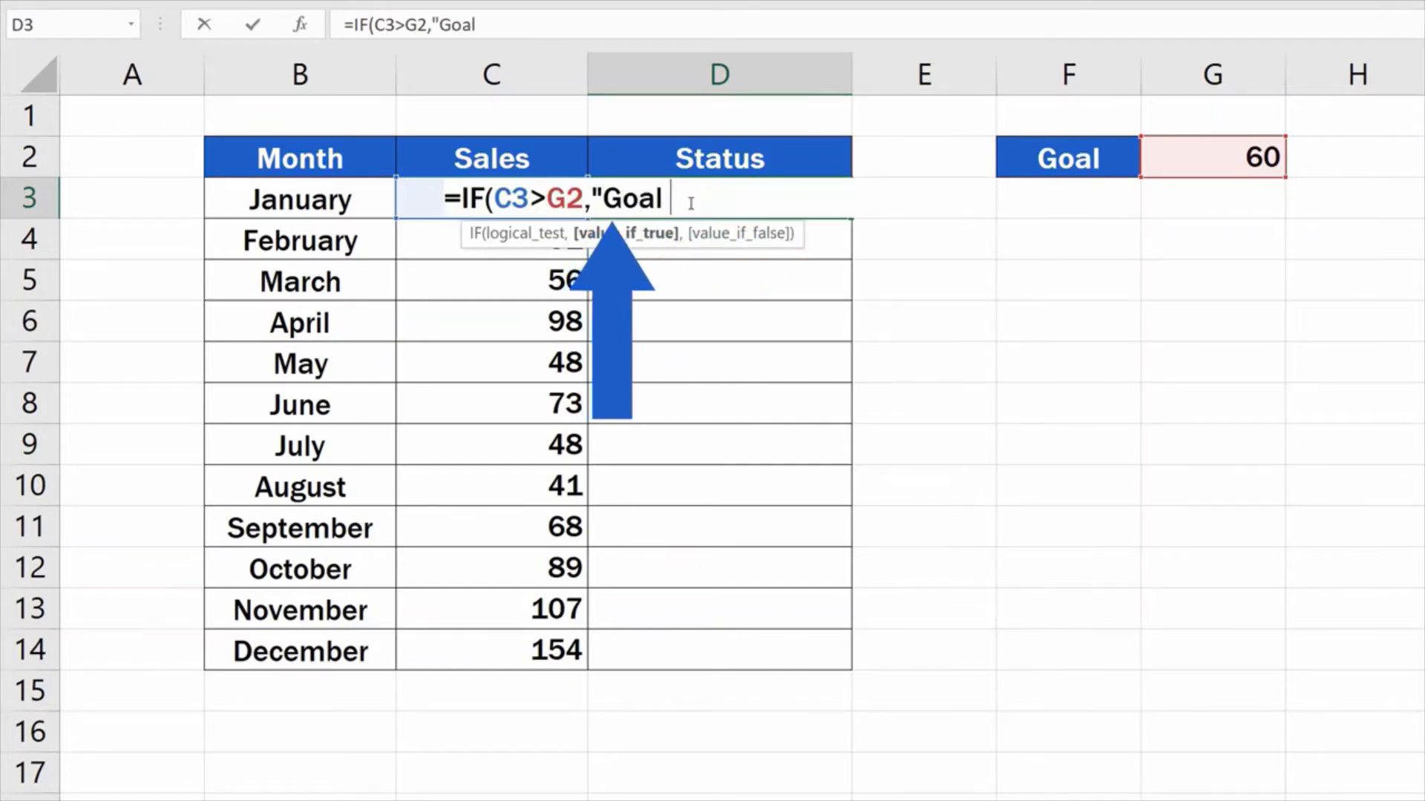
type("d\"")
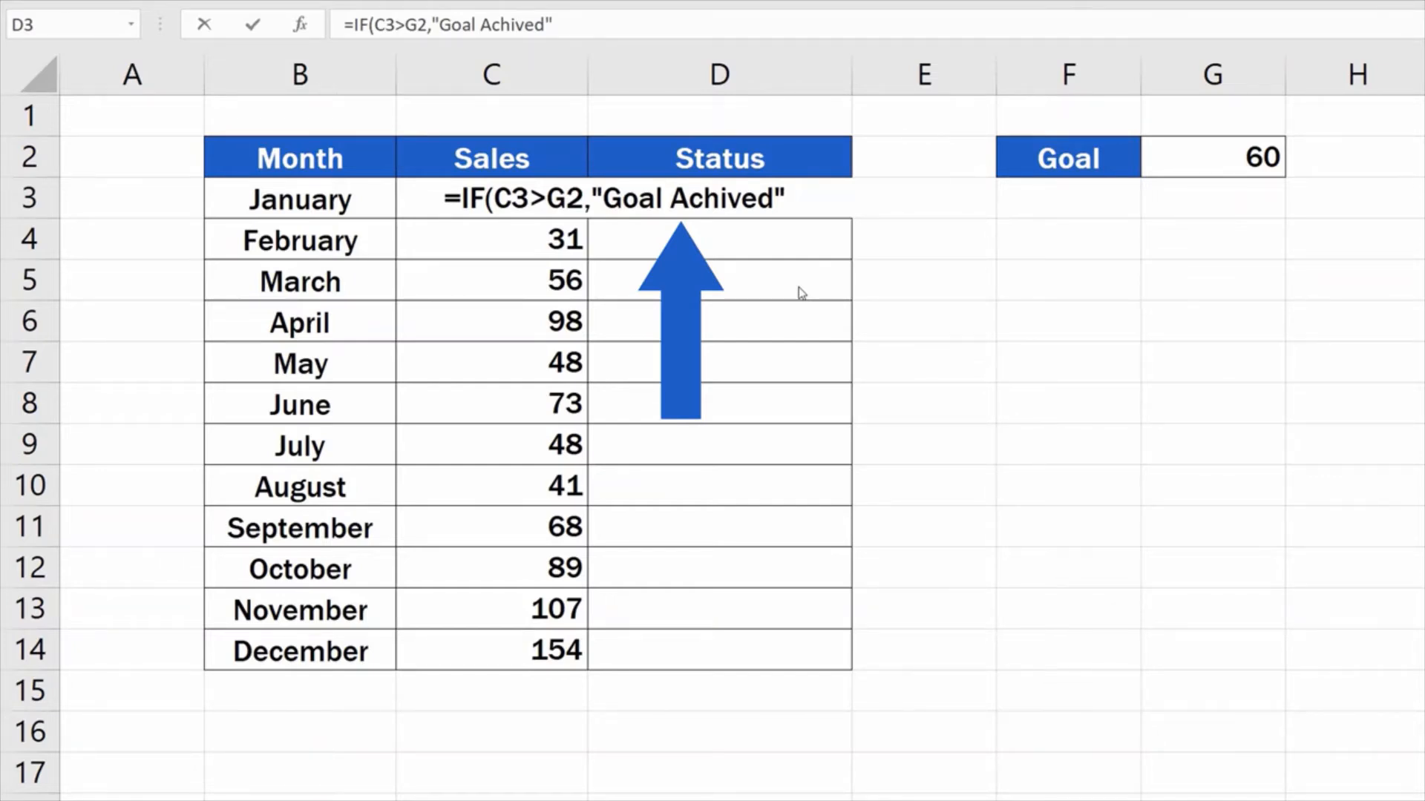
left_click(803, 199)
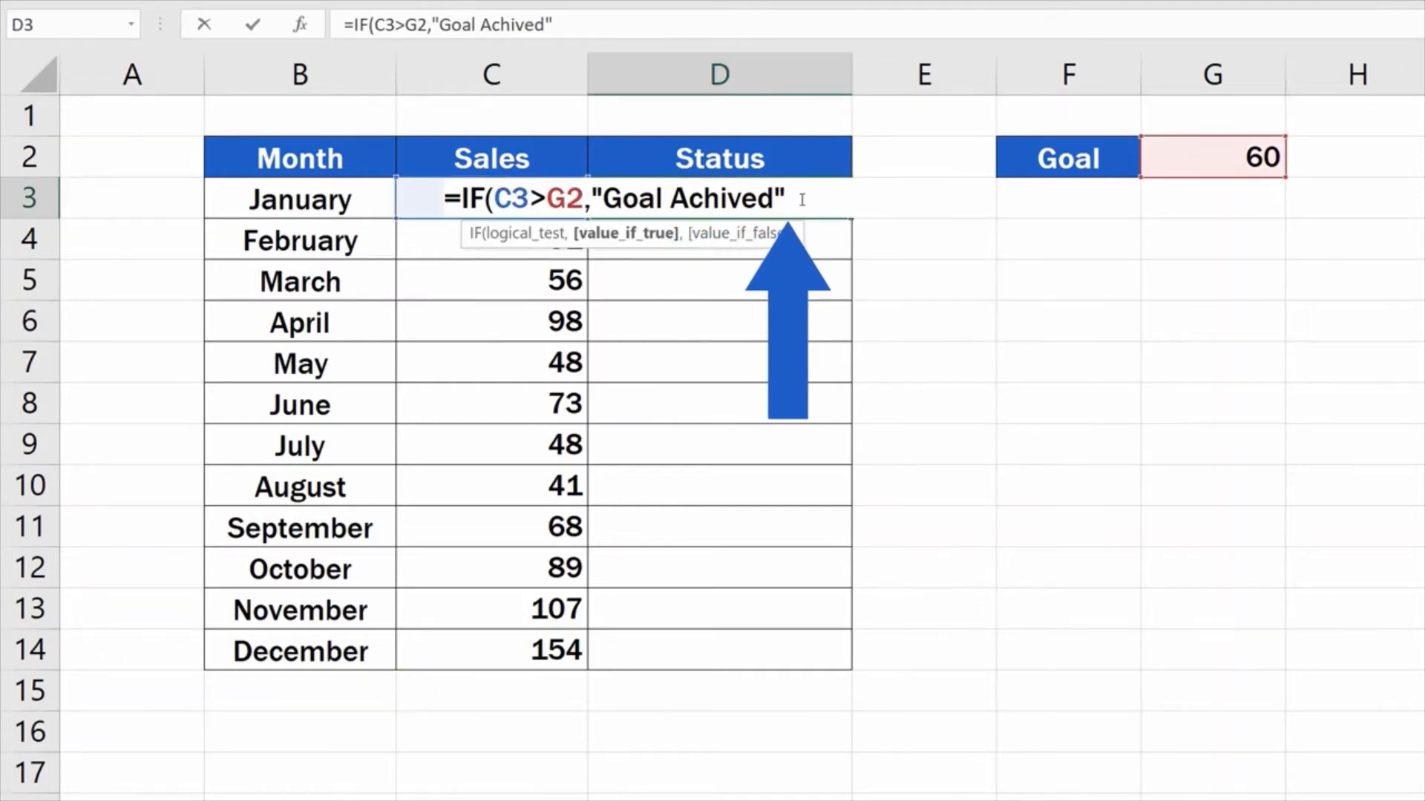
type(",")
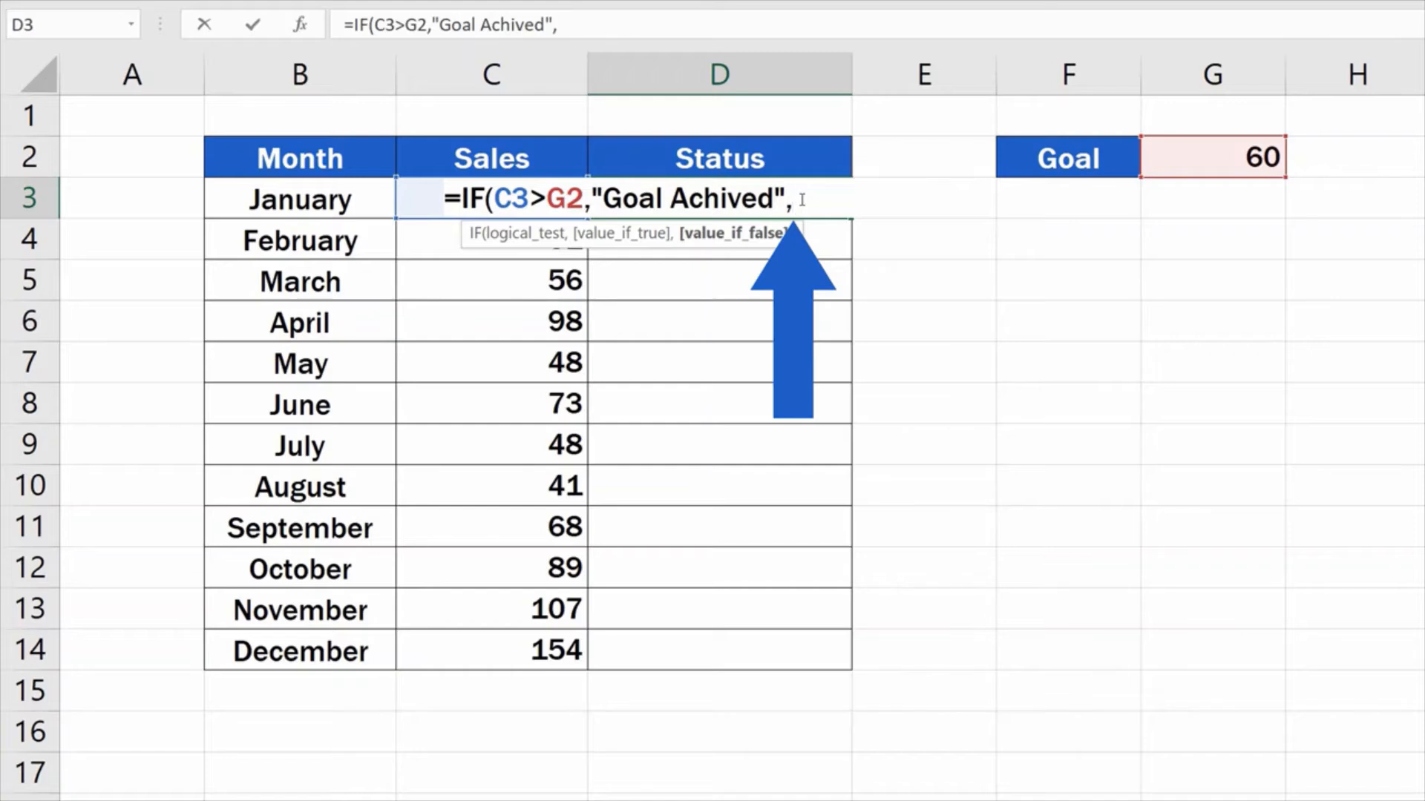
type("\"--")
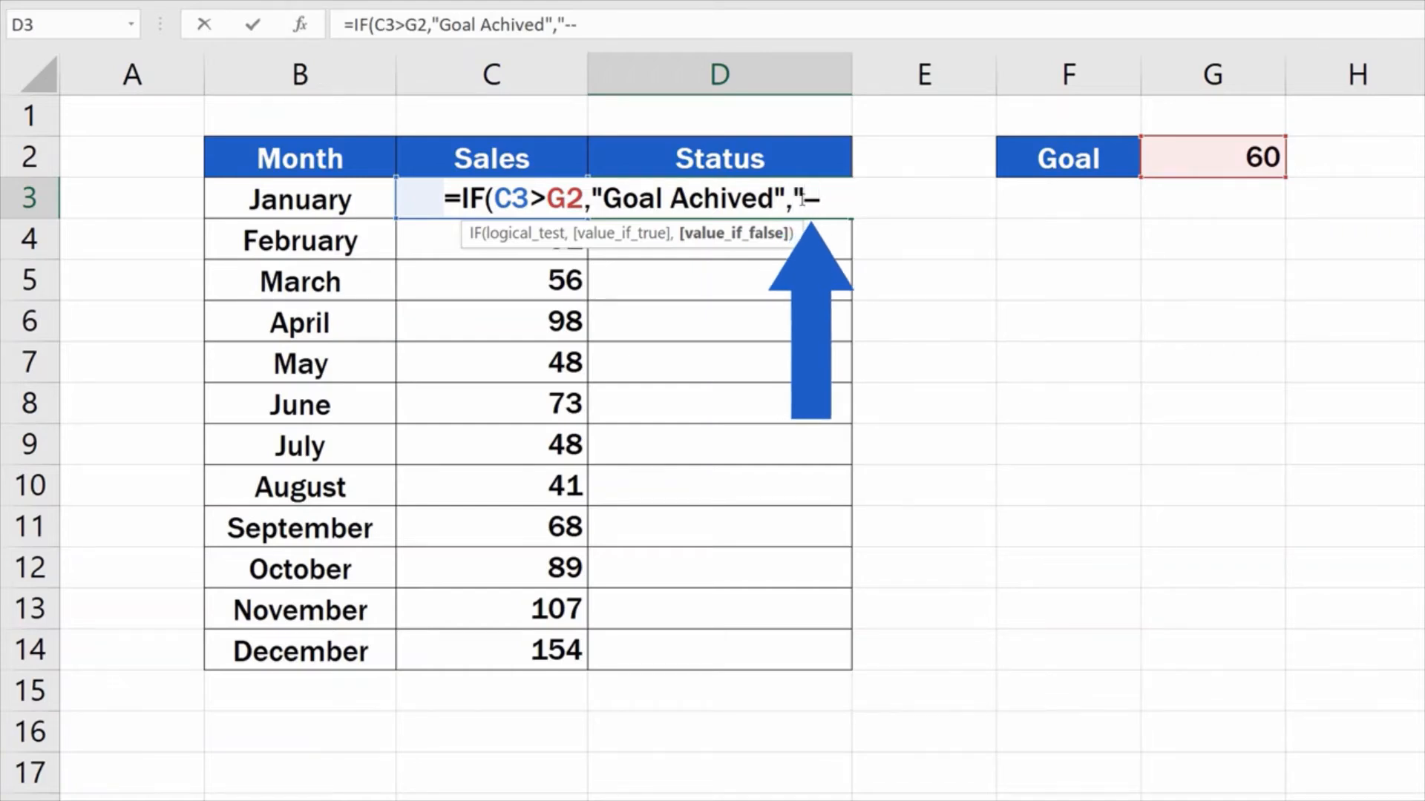
type("\"")
type(")")
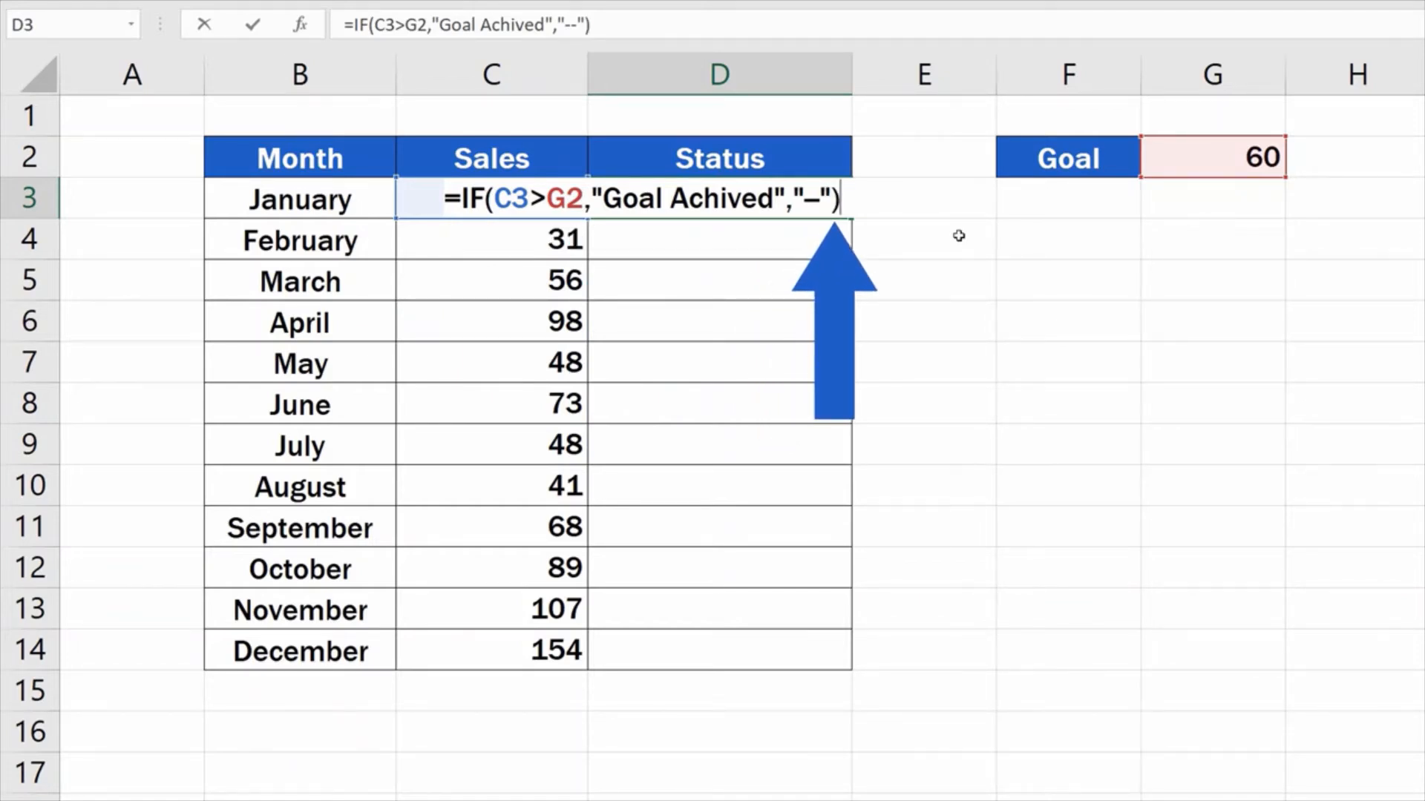
key("Return")
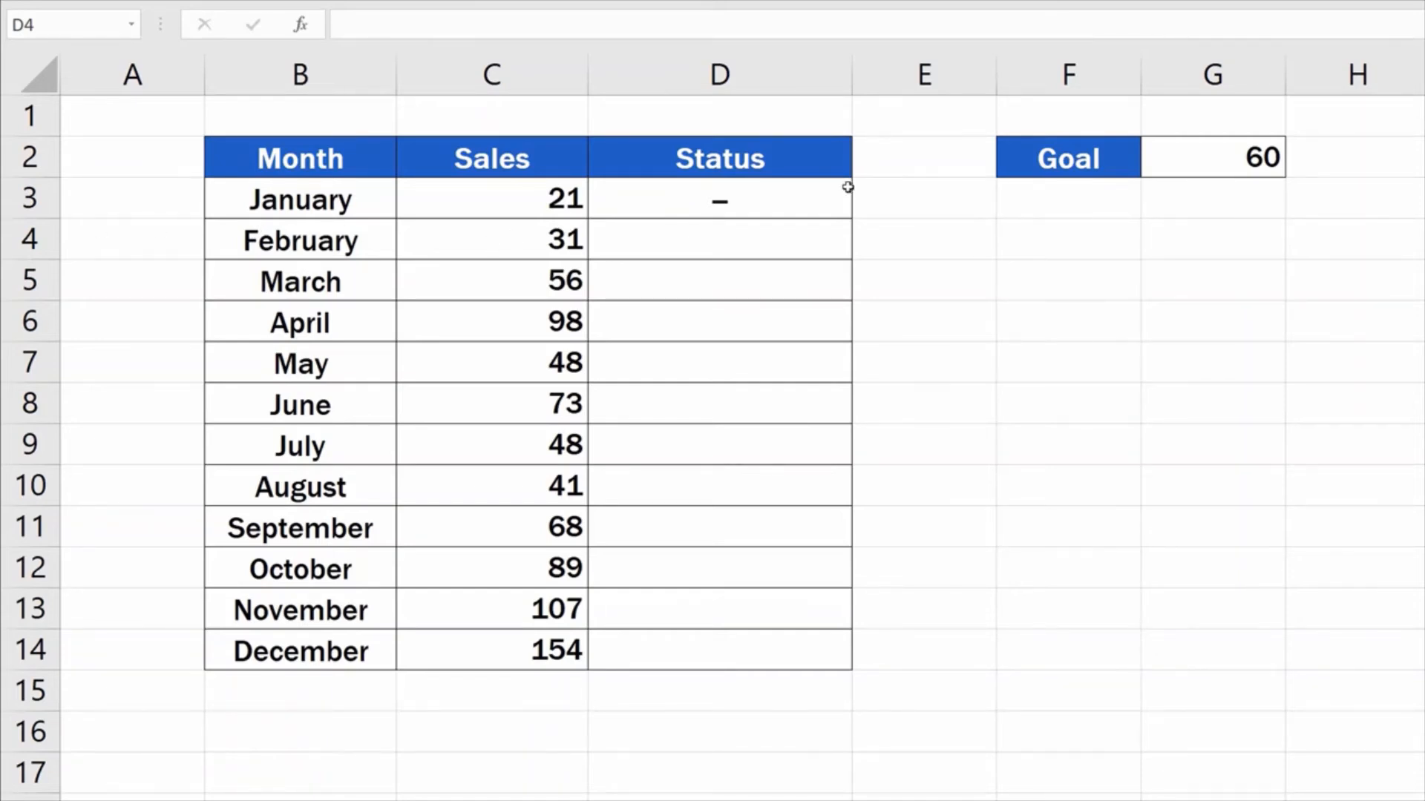
Copy the D3 formula down the Status column through D14 and inspect the cell references in D4 and D5
left_click(822, 194)
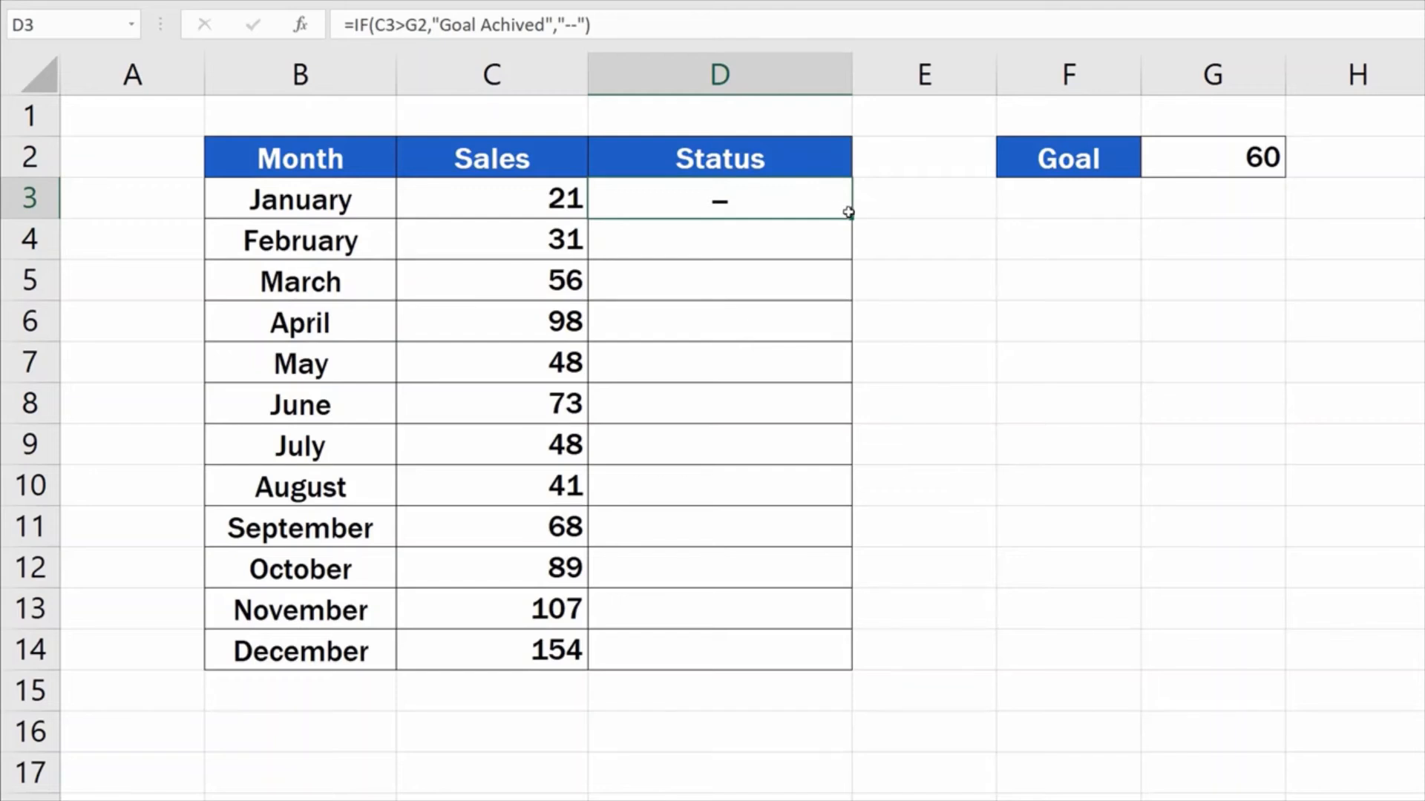
left_click_drag(853, 225, 864, 668)
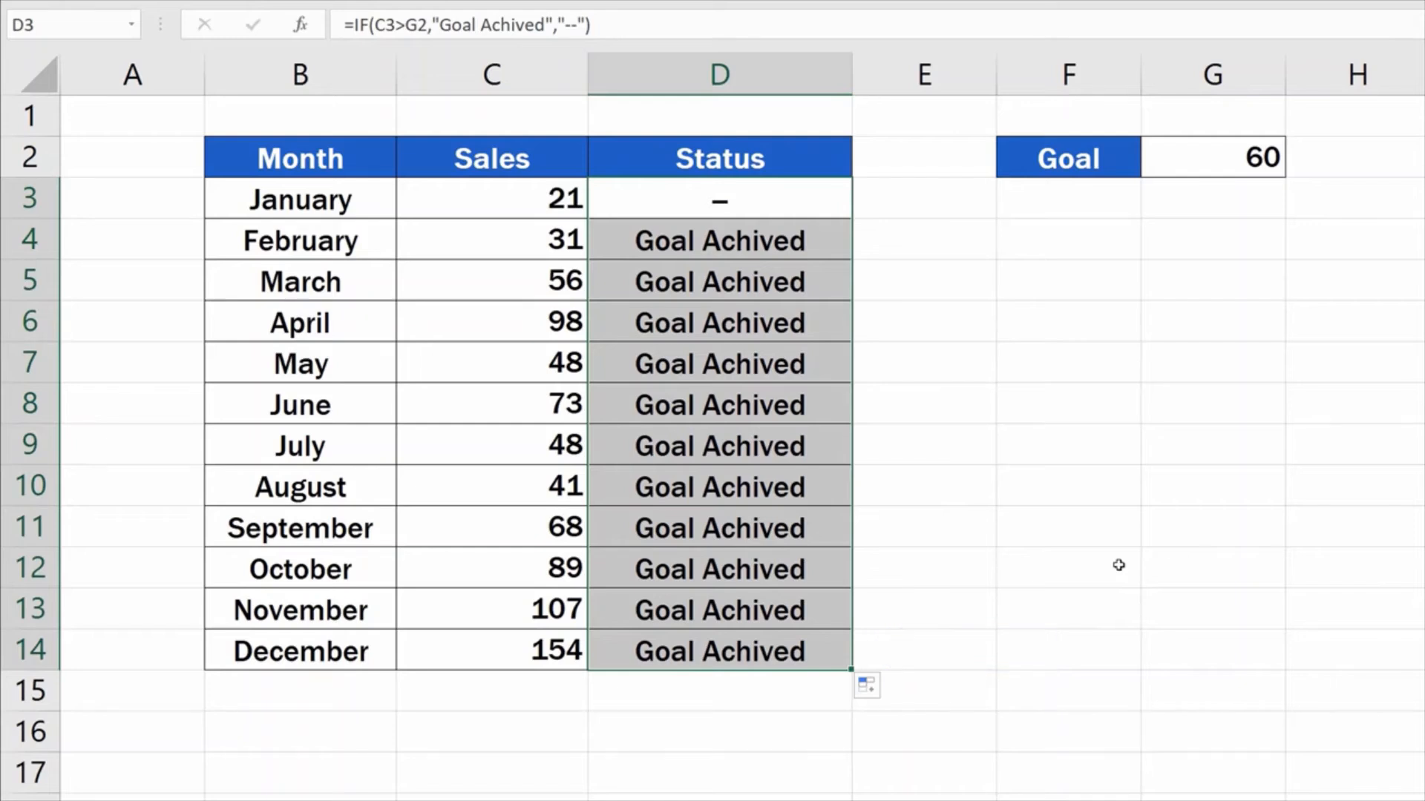
left_click(1085, 556)
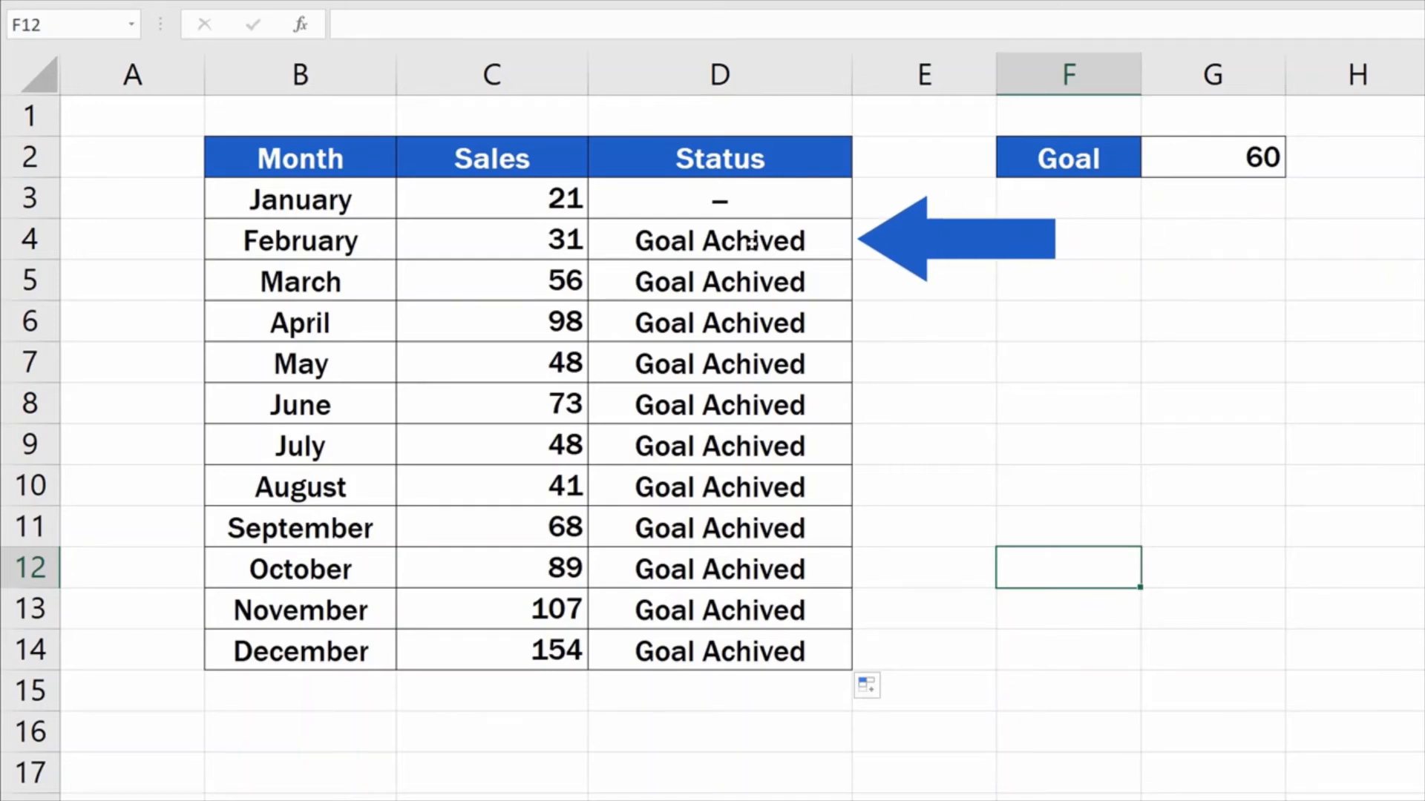
left_click(776, 242)
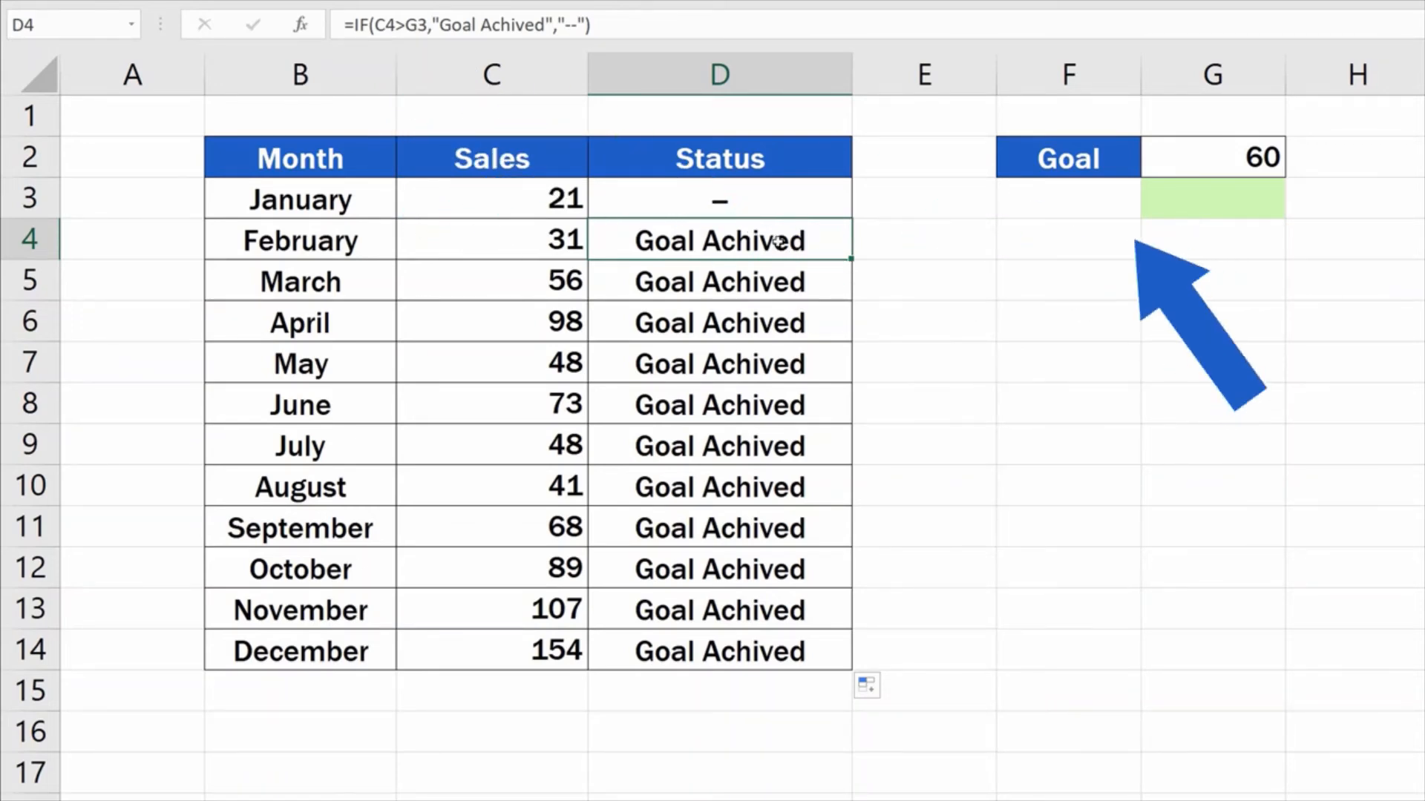
key("Down")
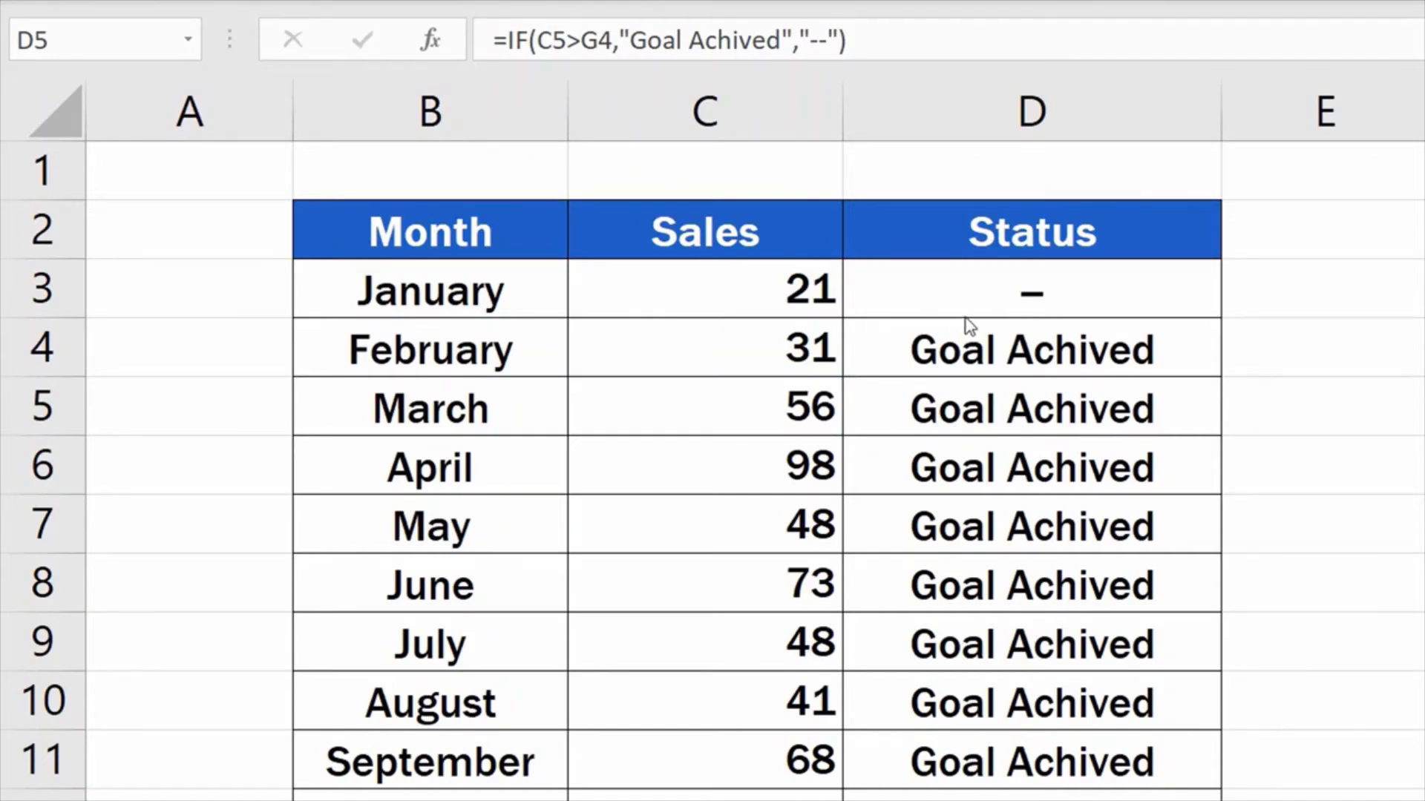
Make the goal reference in D3's formula absolute as $G$2 and copy the formula down through D14
left_click(1102, 291)
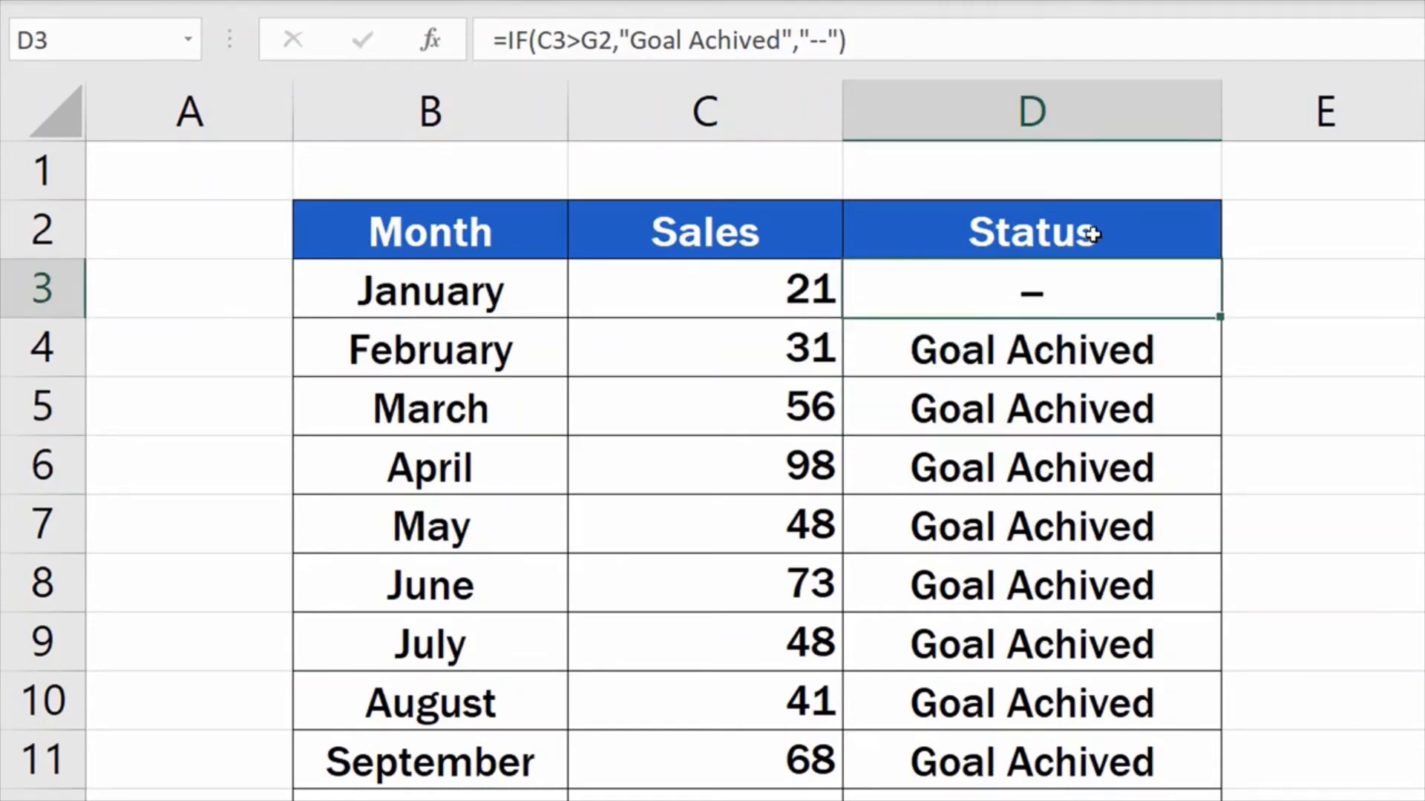
left_click(599, 32)
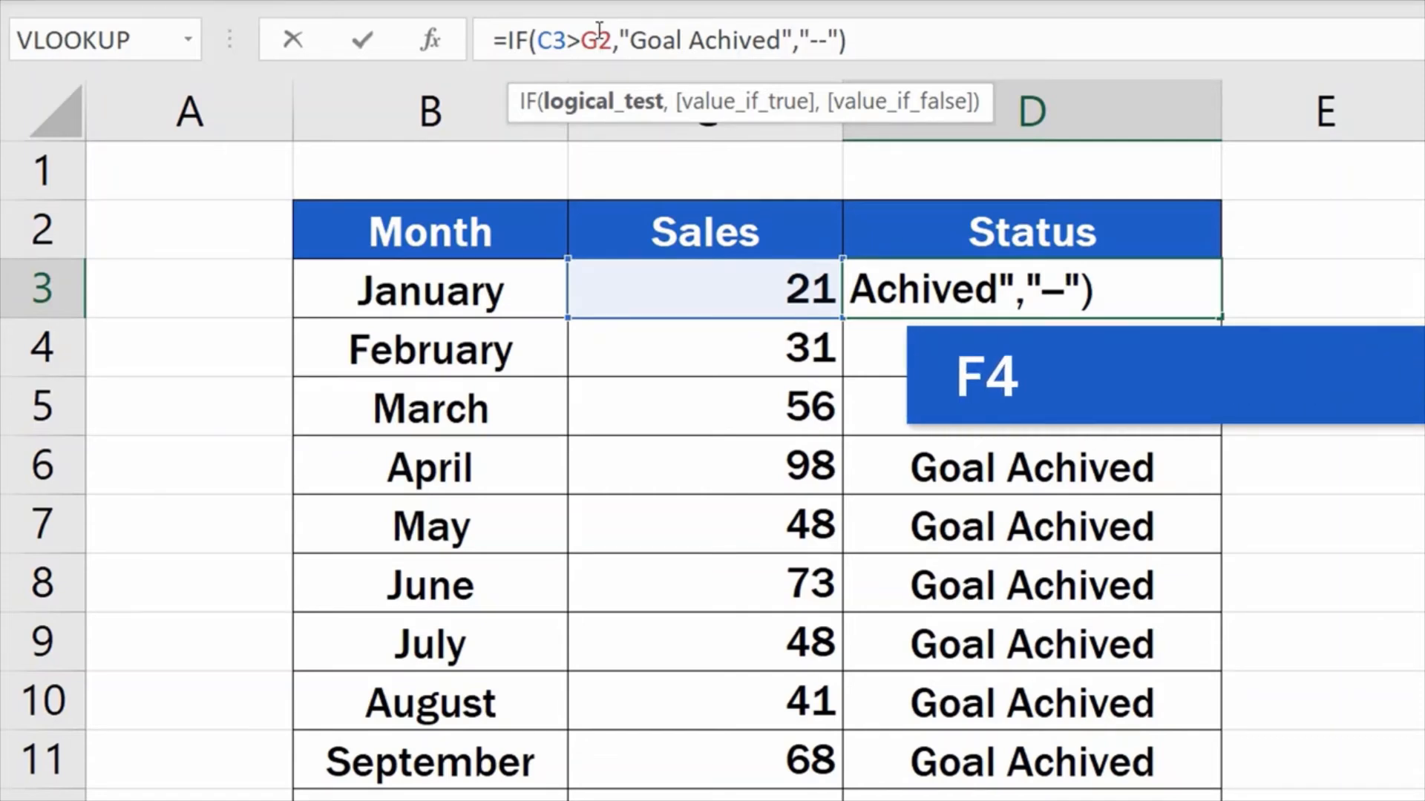
key("F4")
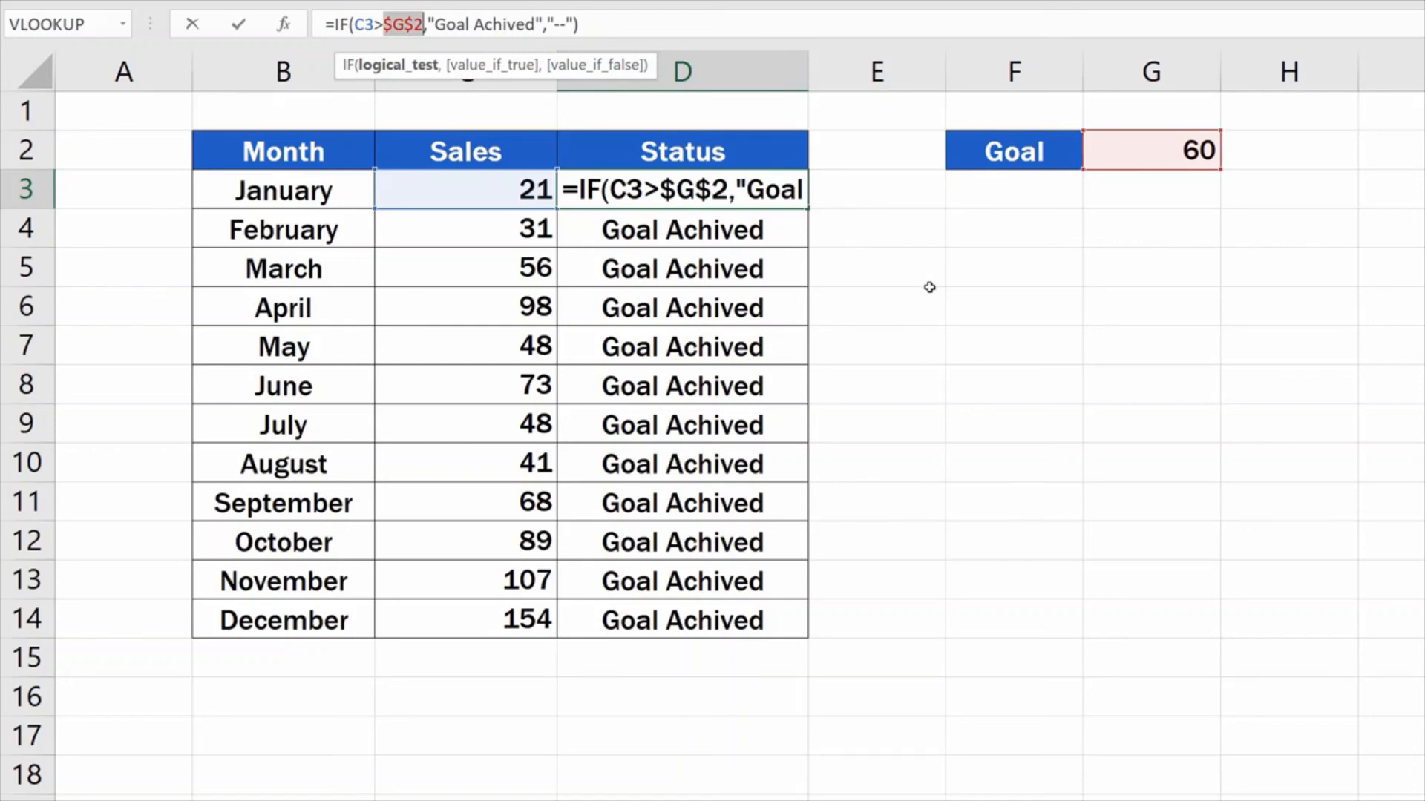
key("Return")
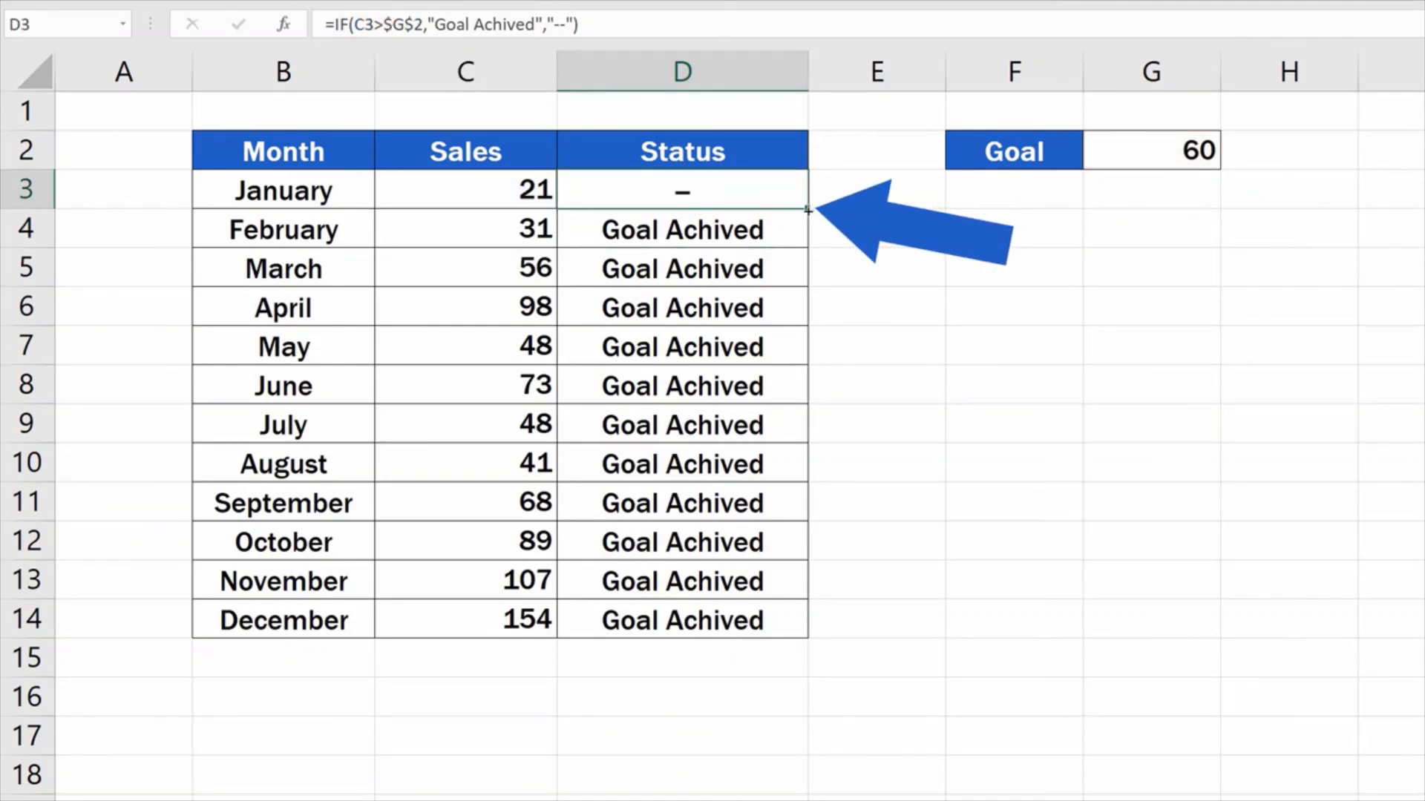
left_click_drag(807, 209, 811, 638)
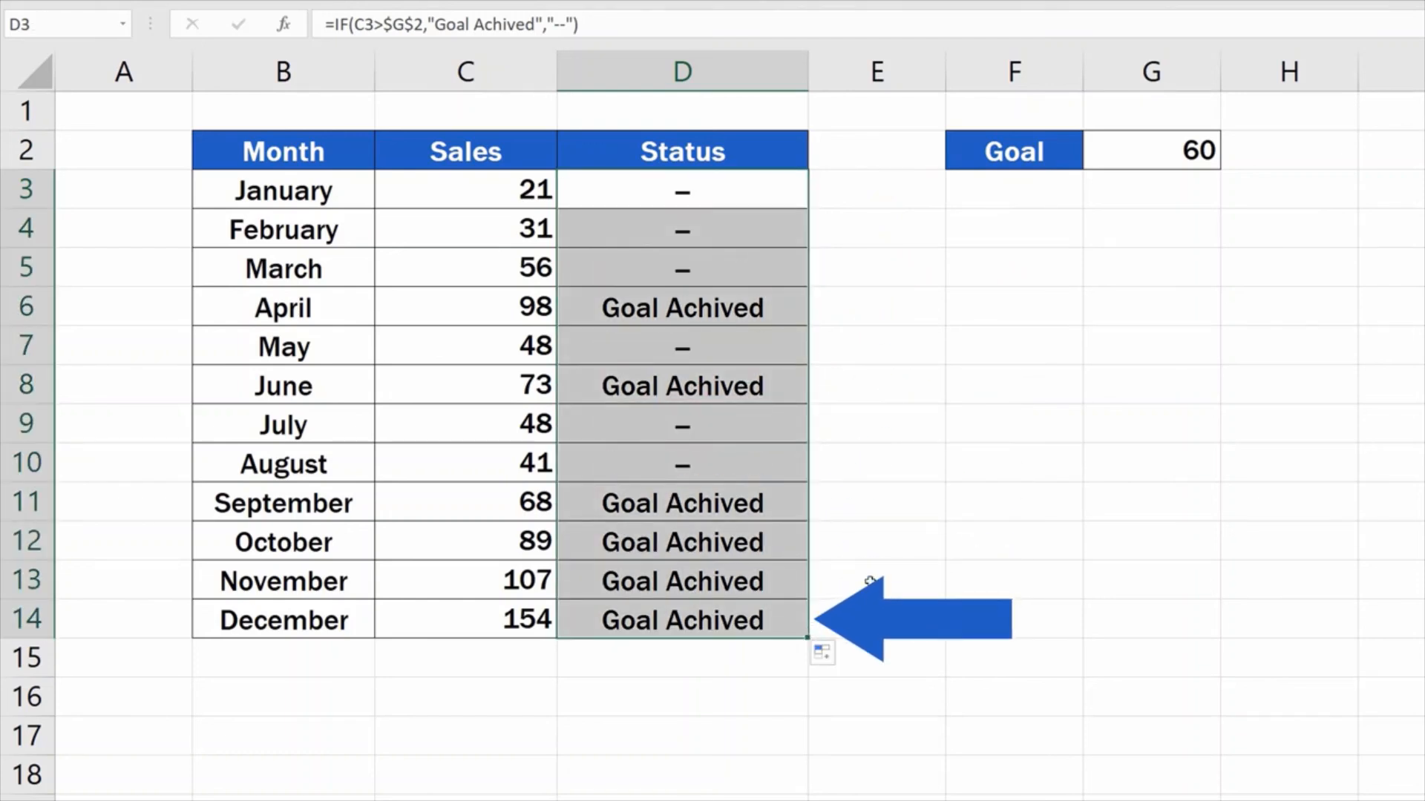
left_click(938, 543)
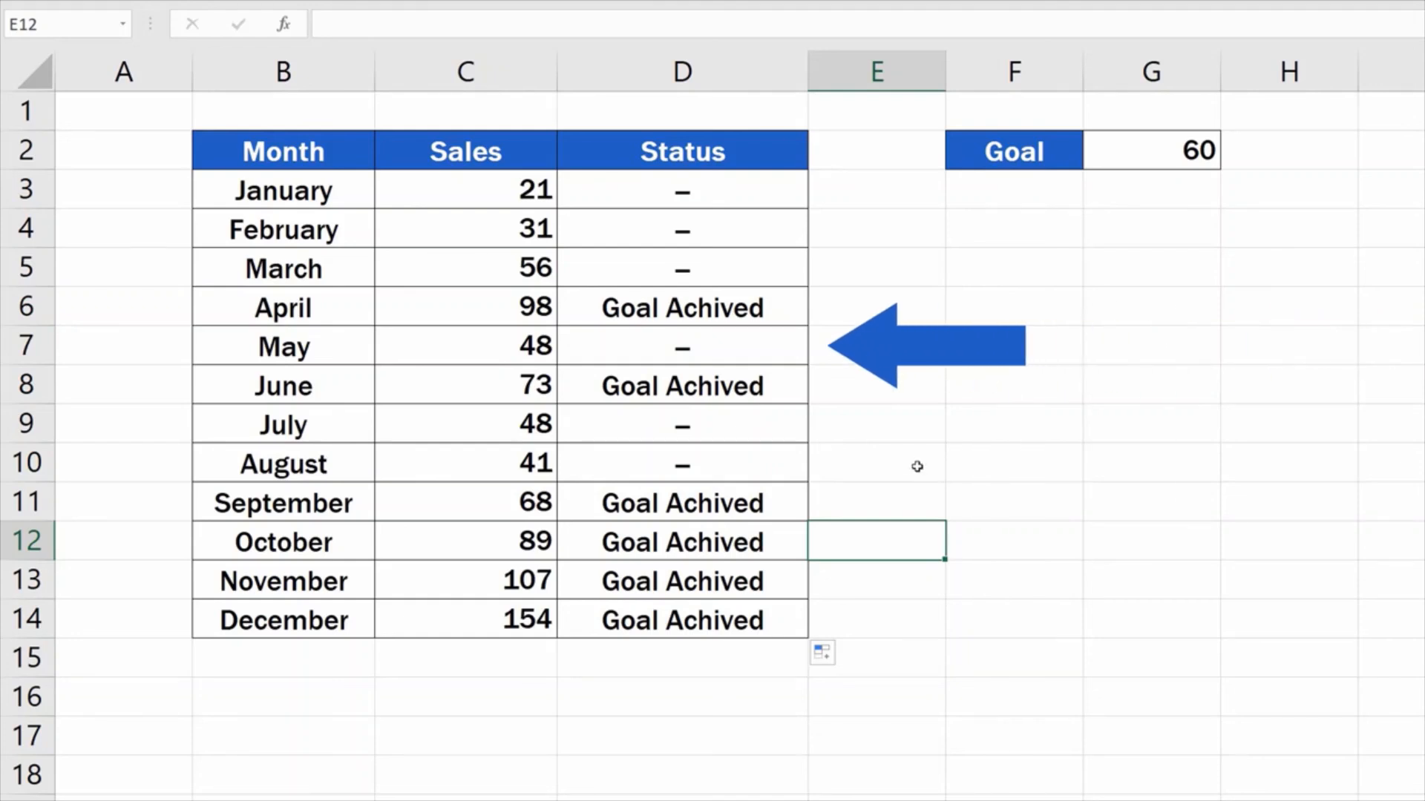
Check the copied Status formulas for May, August and October in D7, D10 and D12
left_click(778, 358)
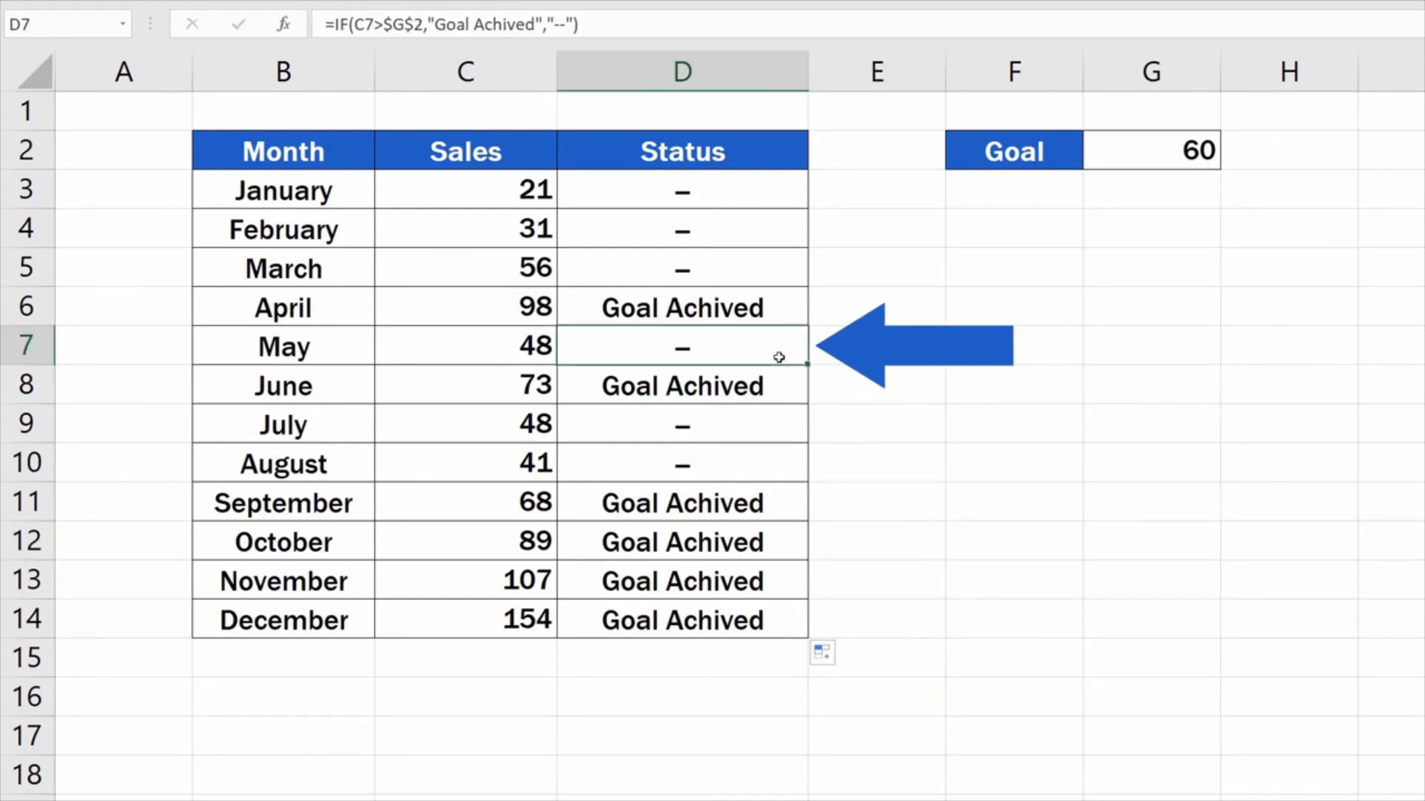
left_click(771, 462)
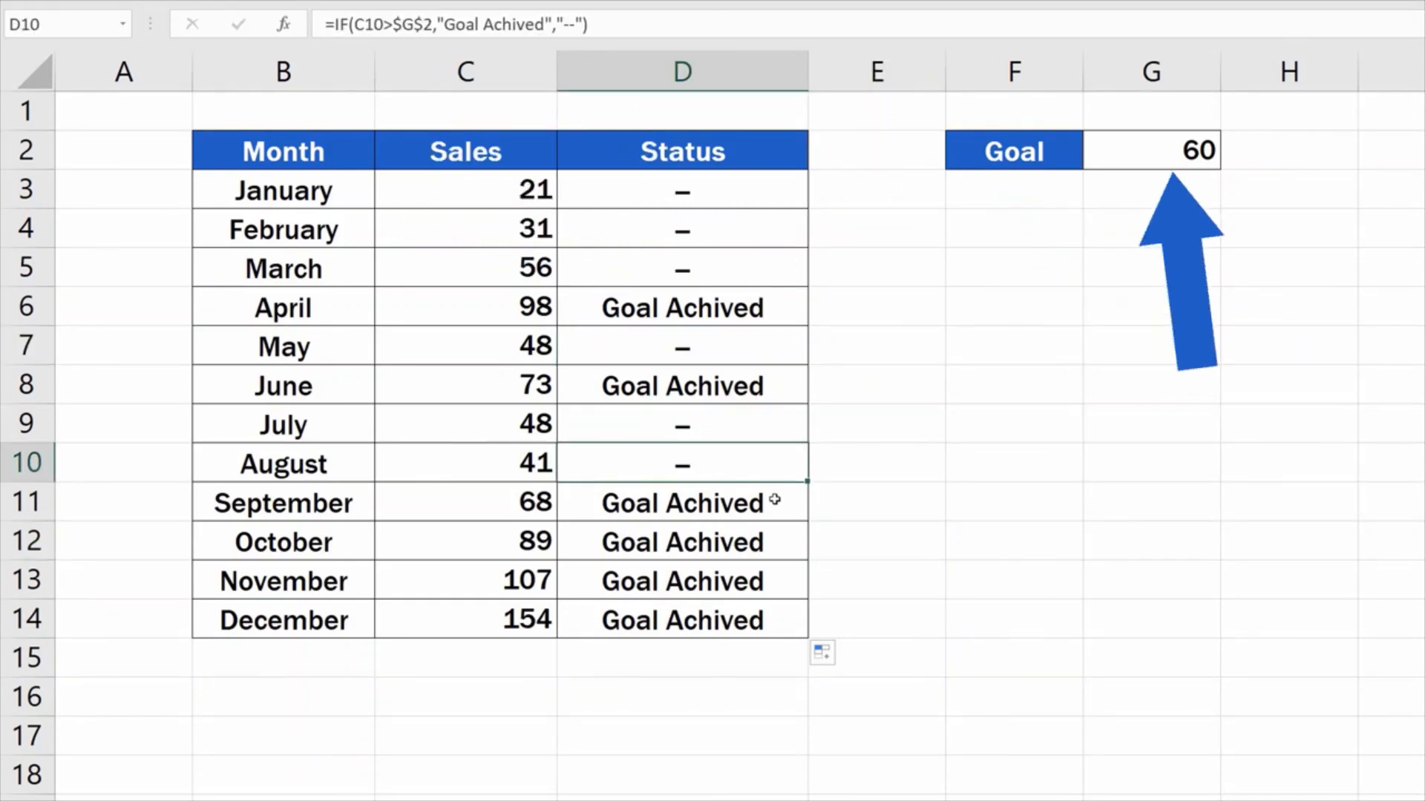
left_click(763, 538)
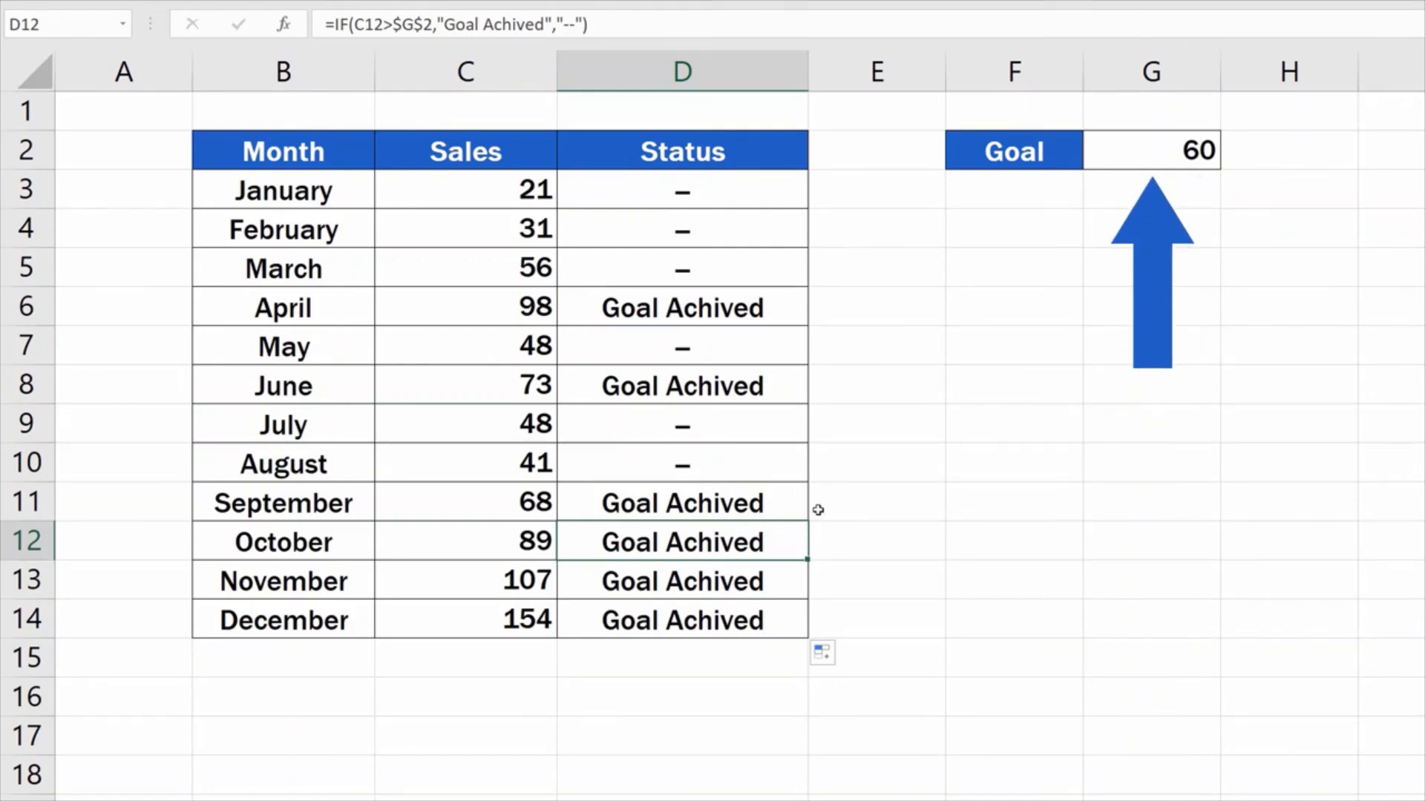
Set the sales goal in G2 to 35
left_click(1151, 152)
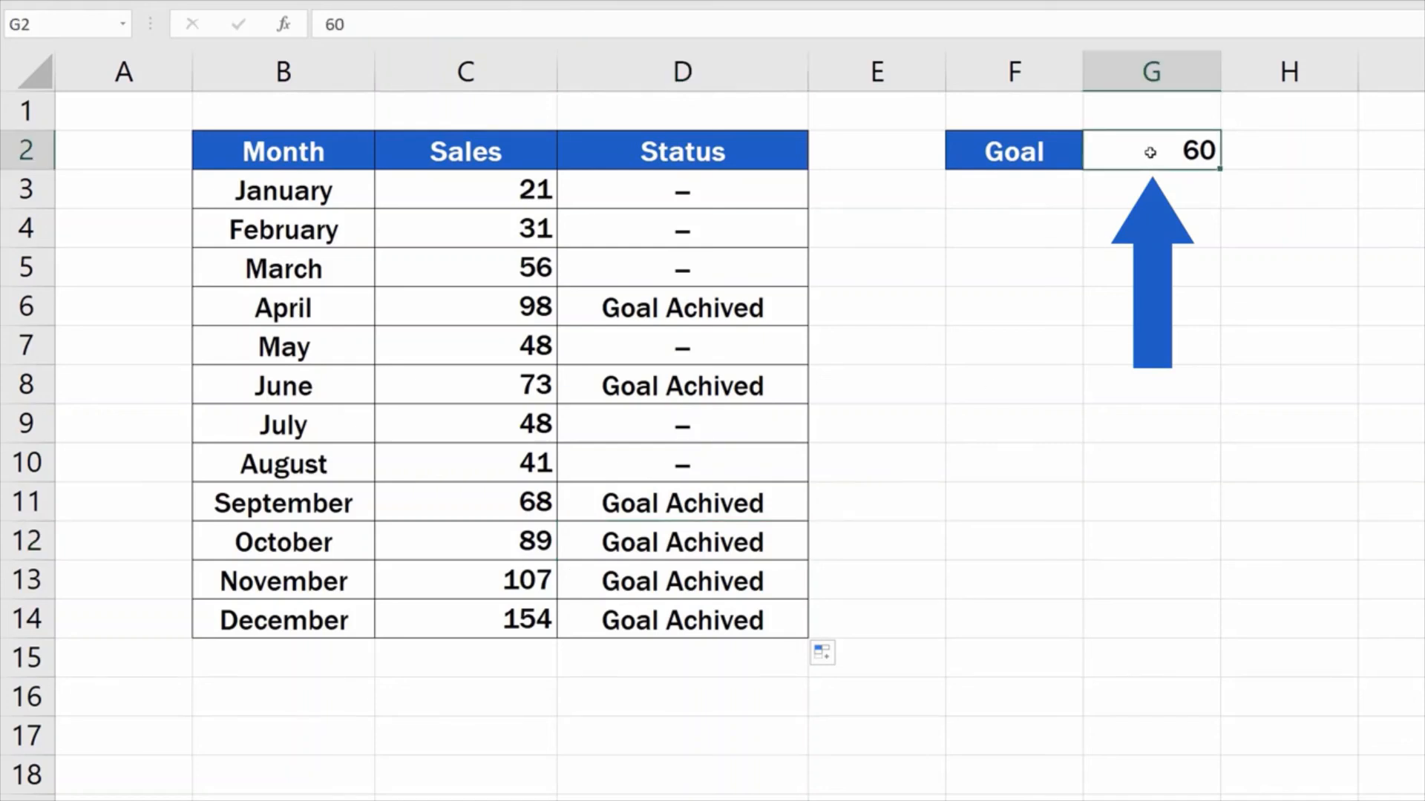
type("35")
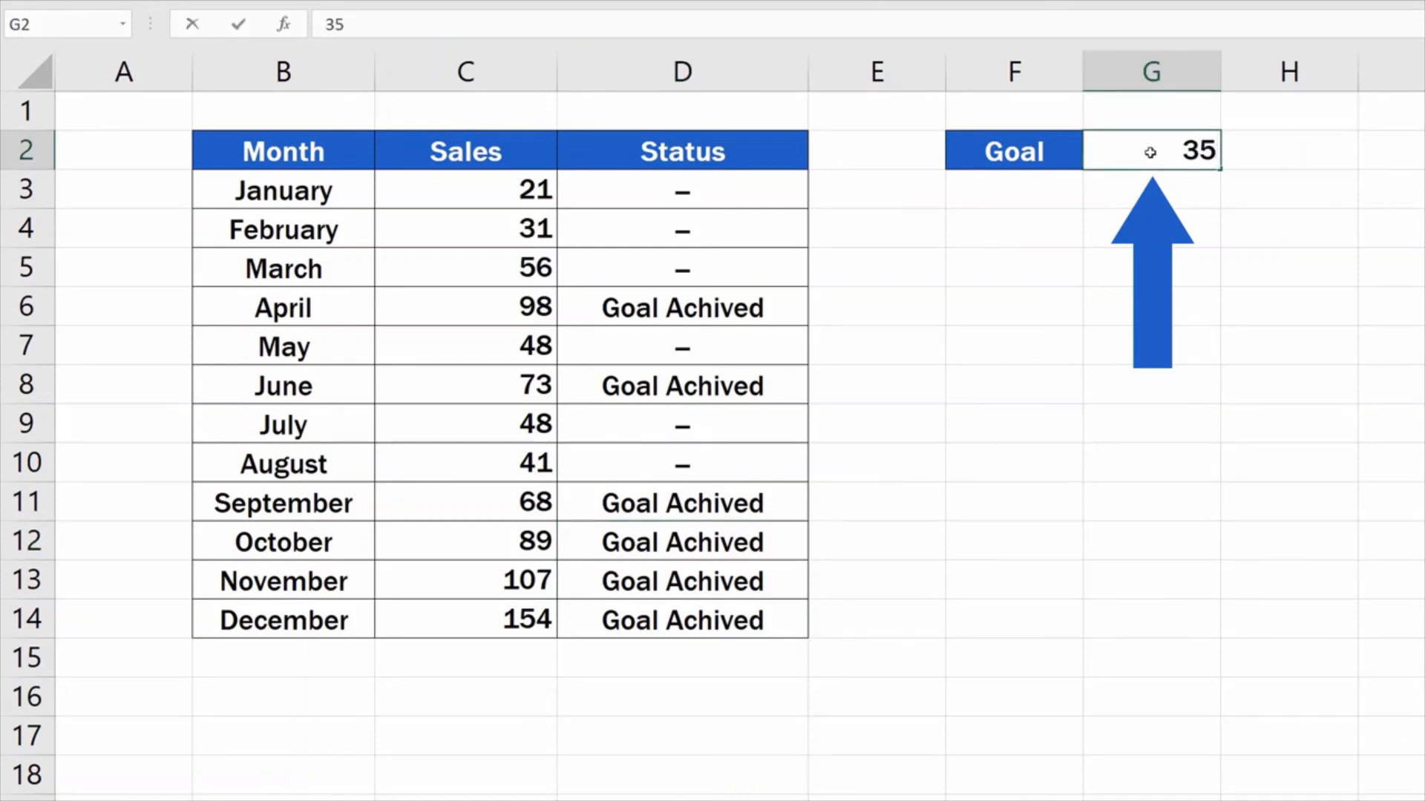
key("Return")
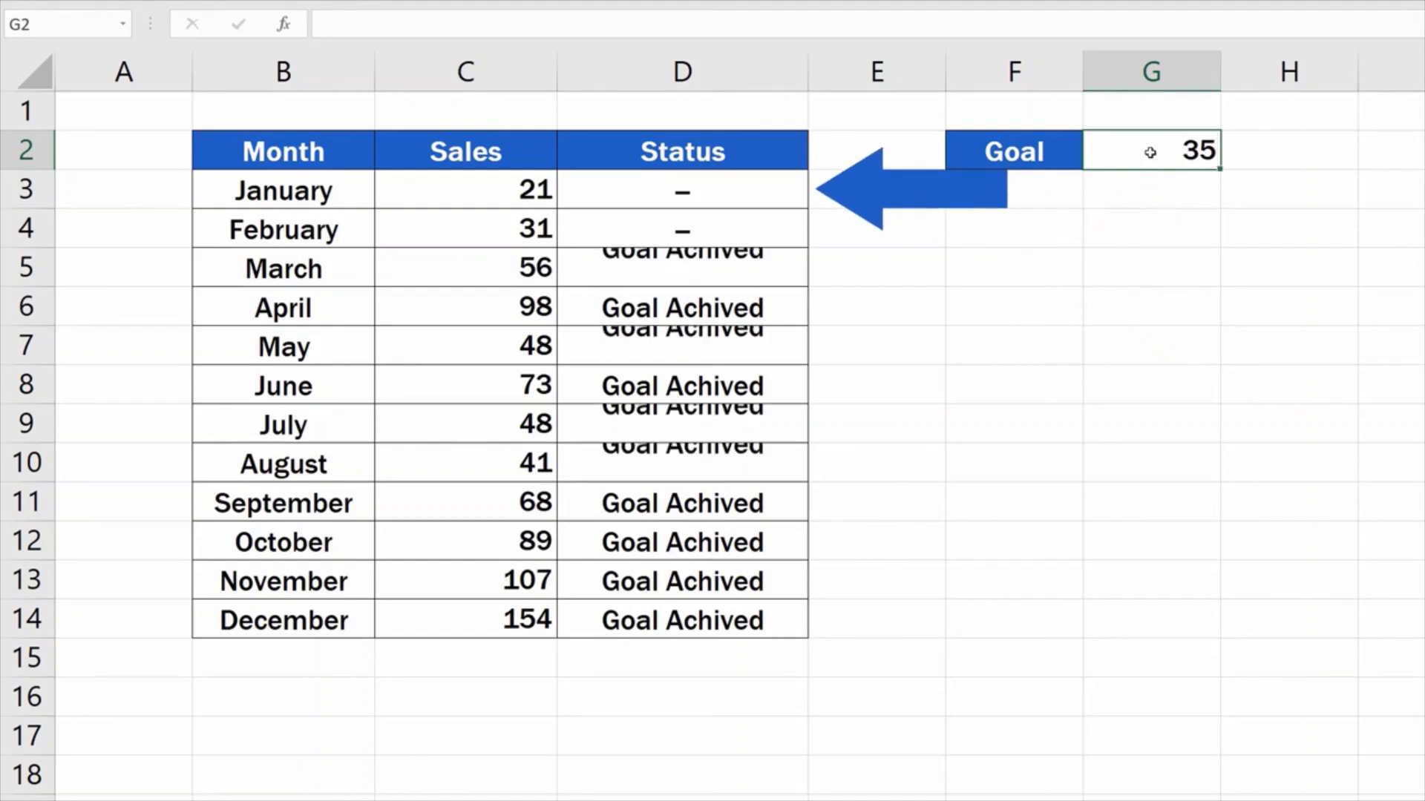
Change the sales goal in G2 to 28
left_click(1145, 153)
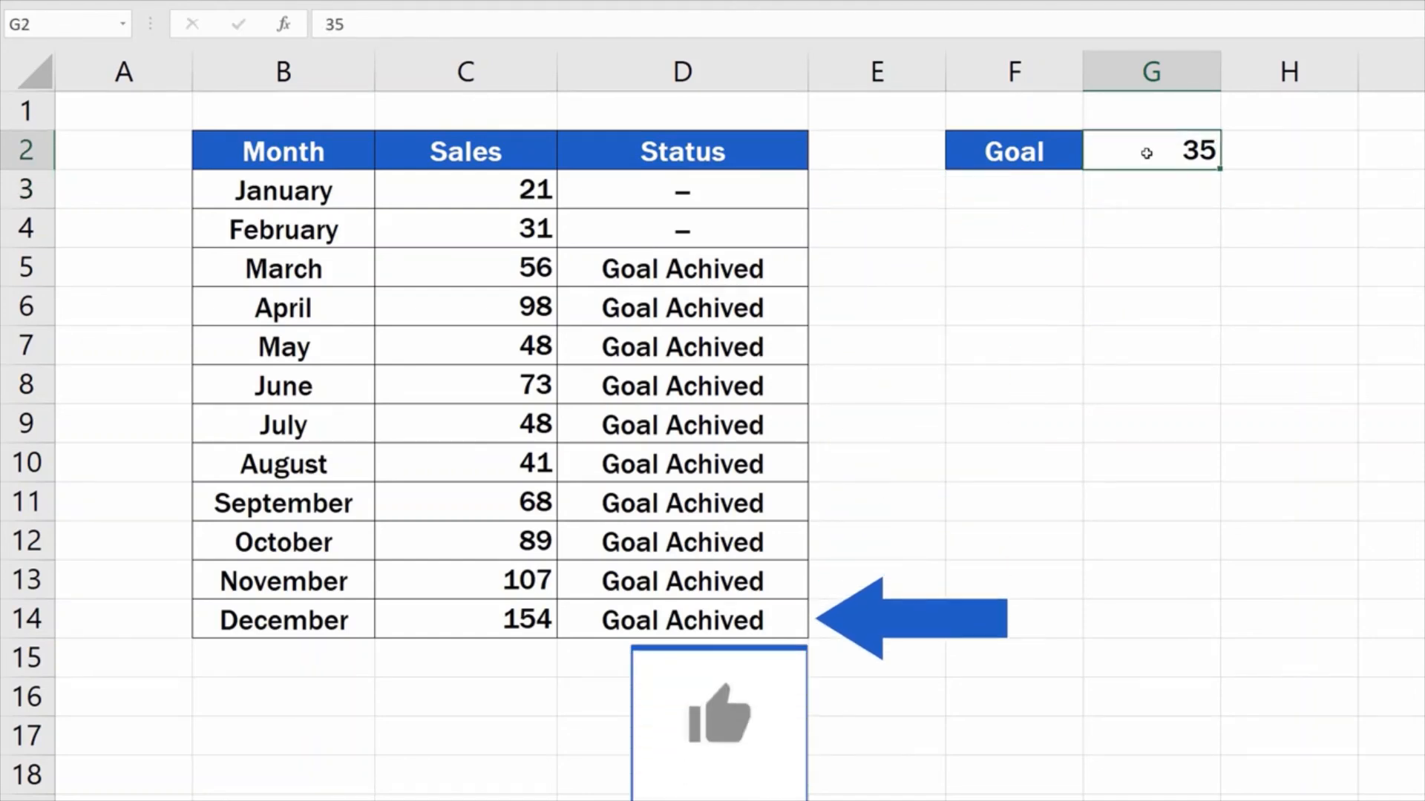
type("28")
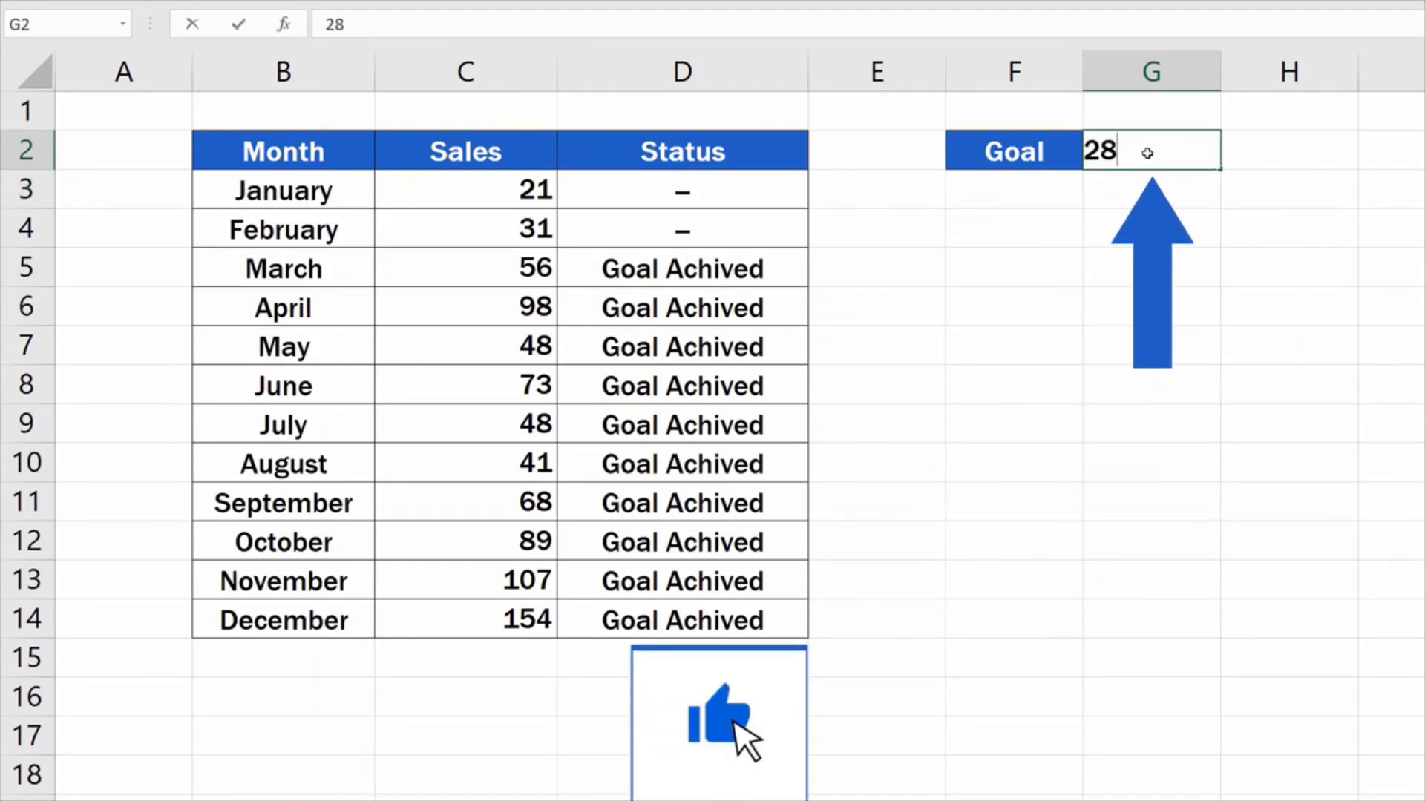
key("Return")
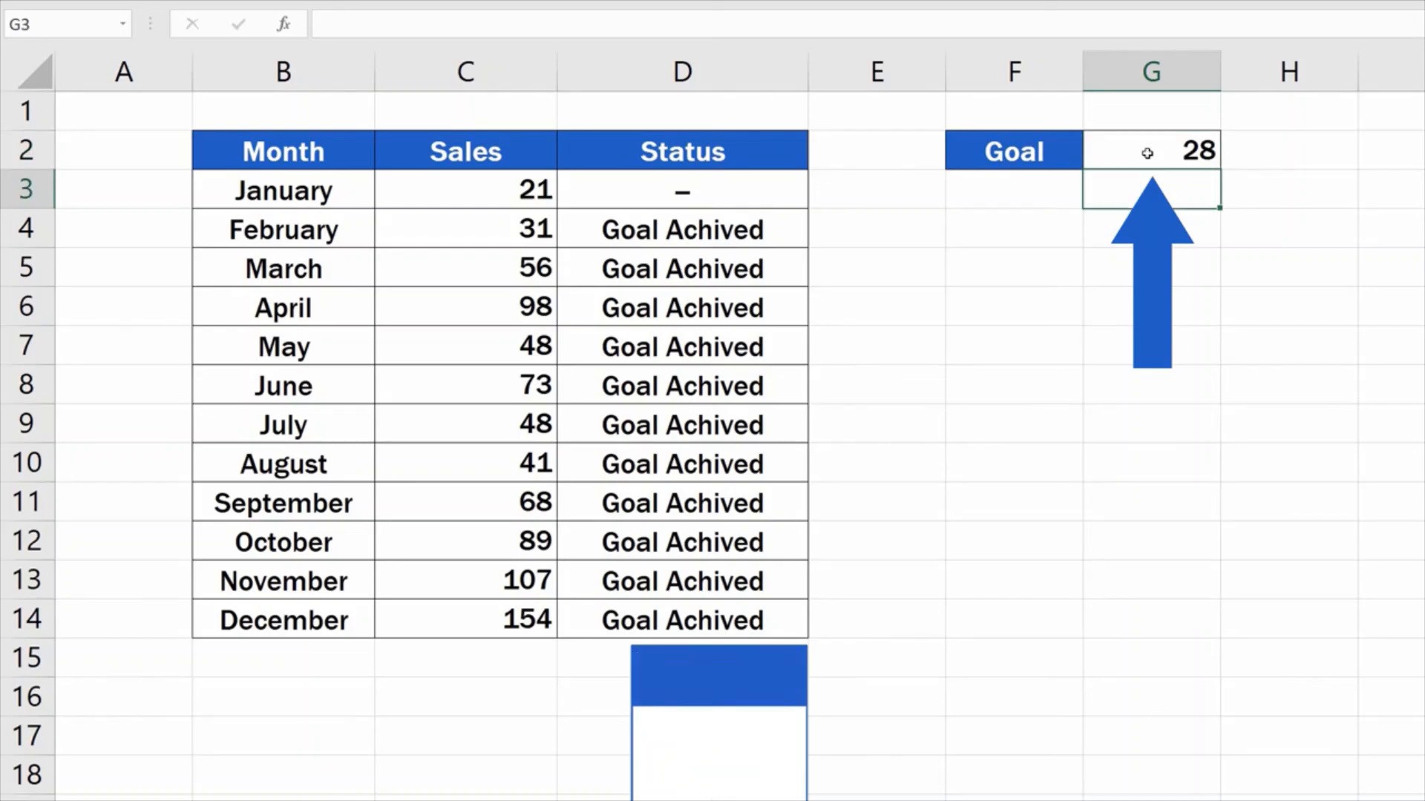